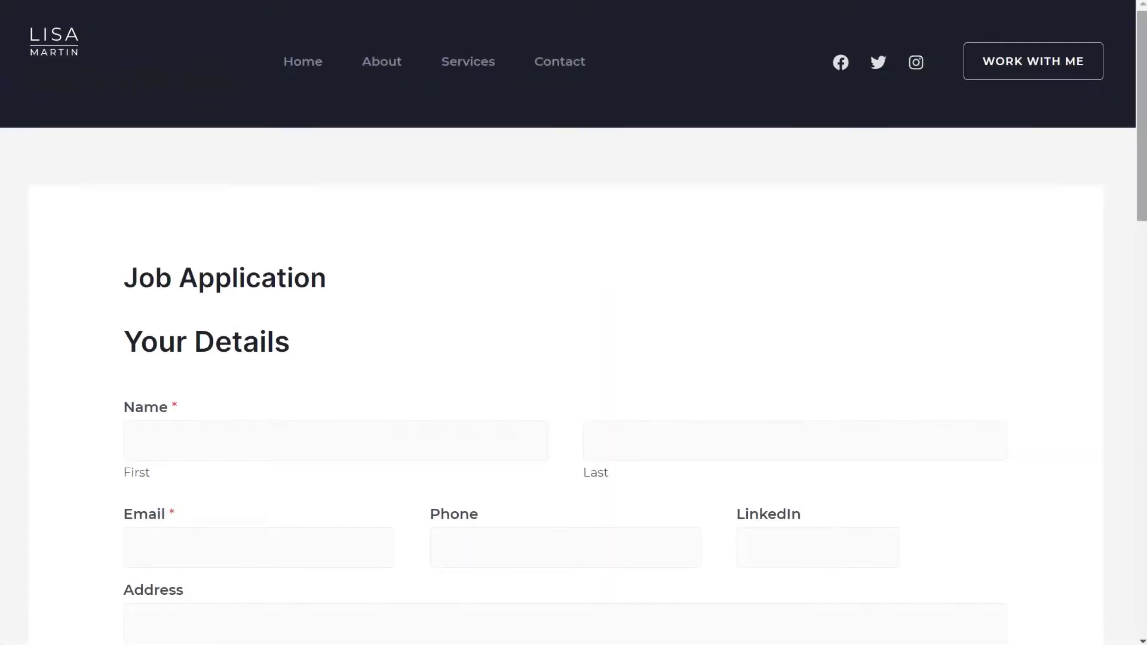
# Scroll down through the sample Job Application form and back up to the top
pyautogui.scroll(-5, 574, 323)
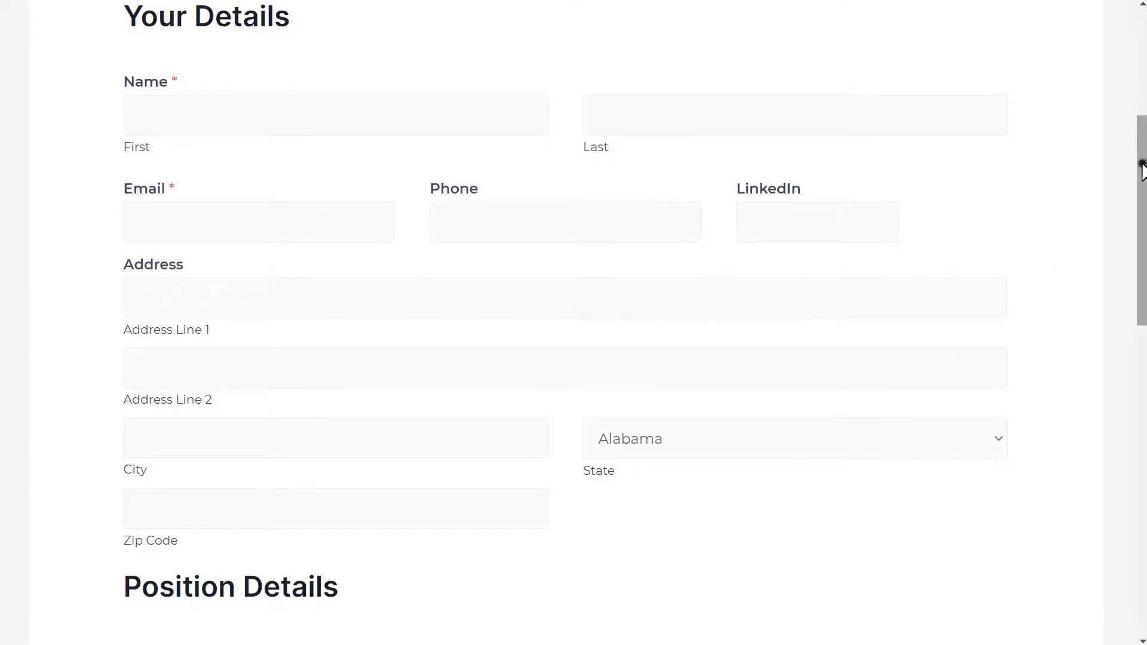
pyautogui.moveTo(1142, 174); pyautogui.dragTo(1144, 345)
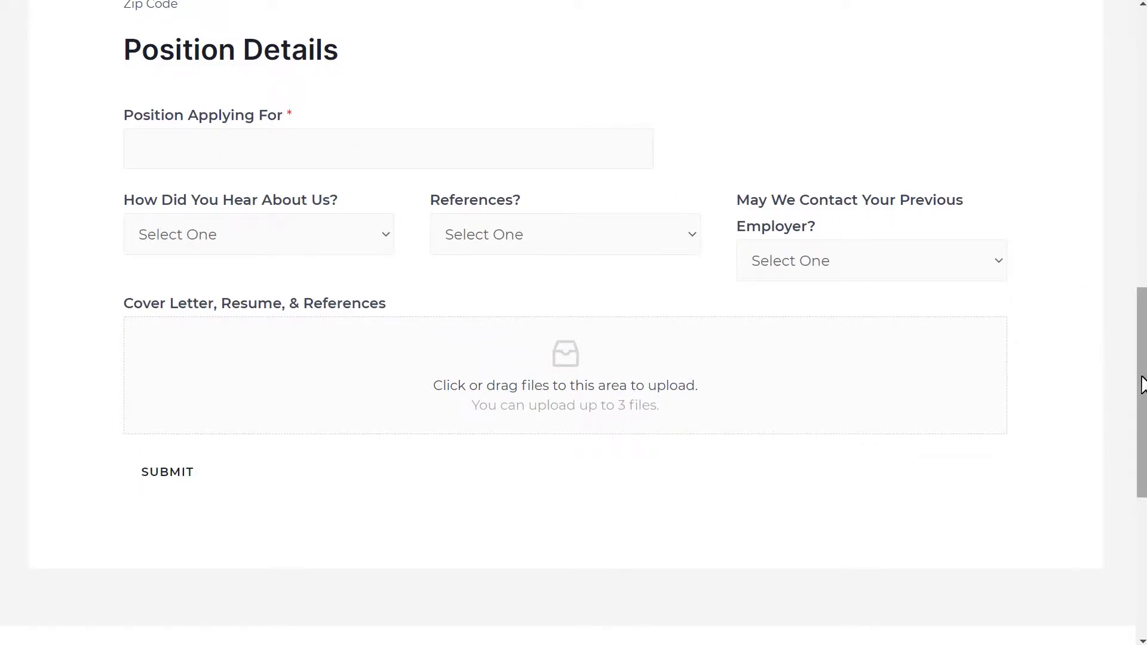
pyautogui.moveTo(1142, 382); pyautogui.dragTo(1145, 176)
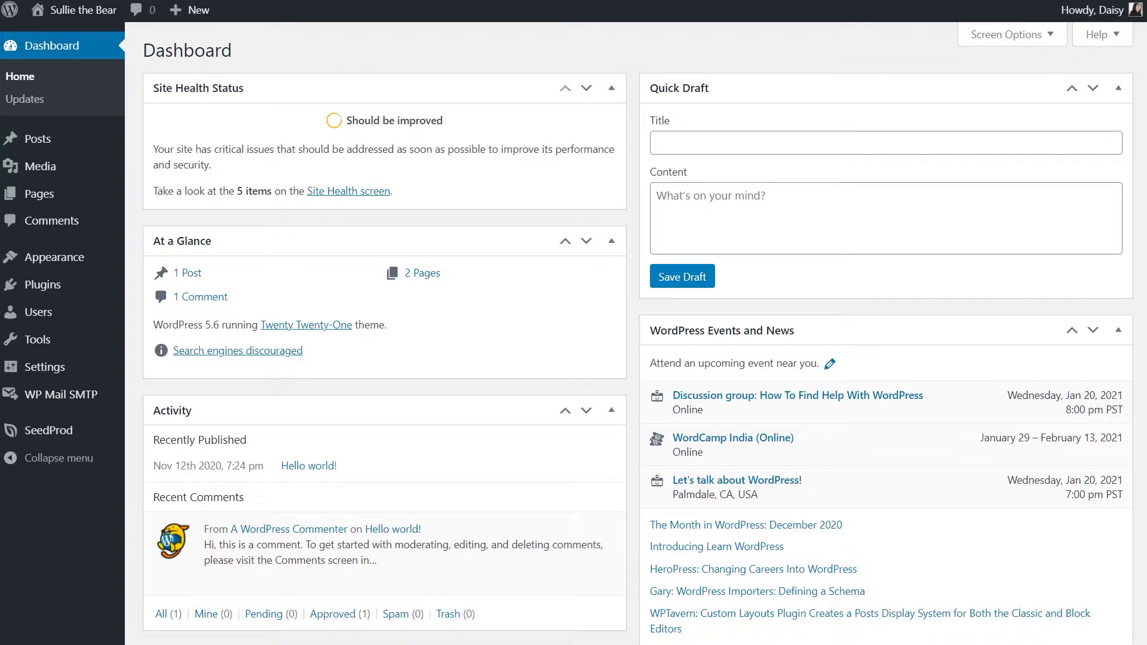
# Open the Plugins page from the WordPress admin sidebar
pyautogui.click(81, 293)
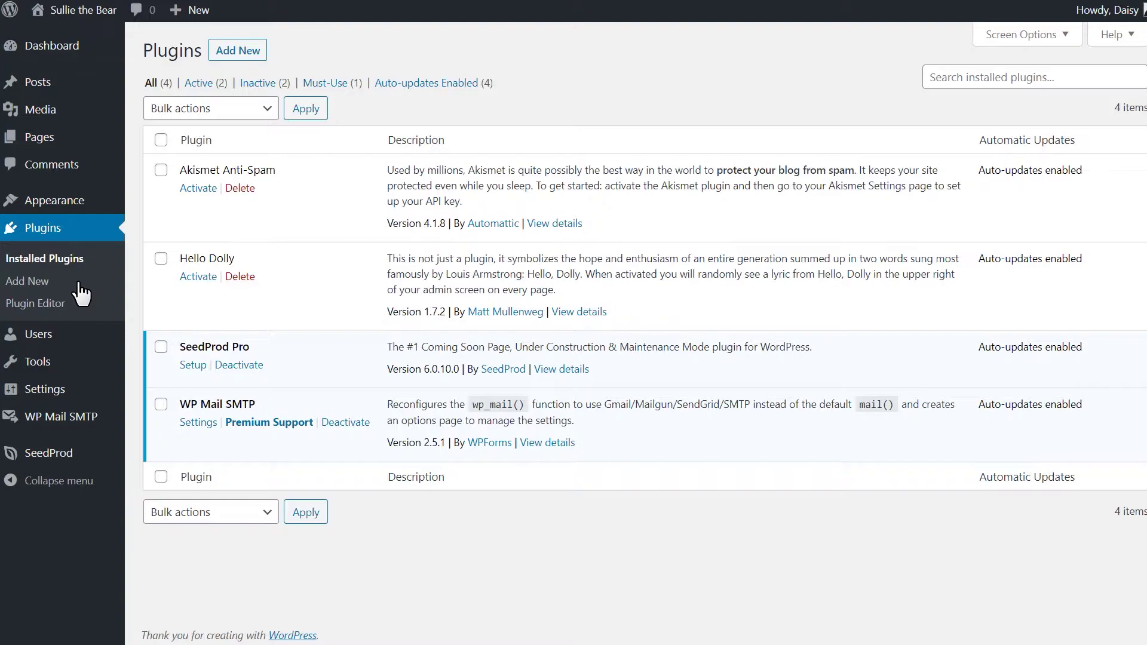
# Upload wpforms.zip as a new plugin and install it
pyautogui.click(259, 56)
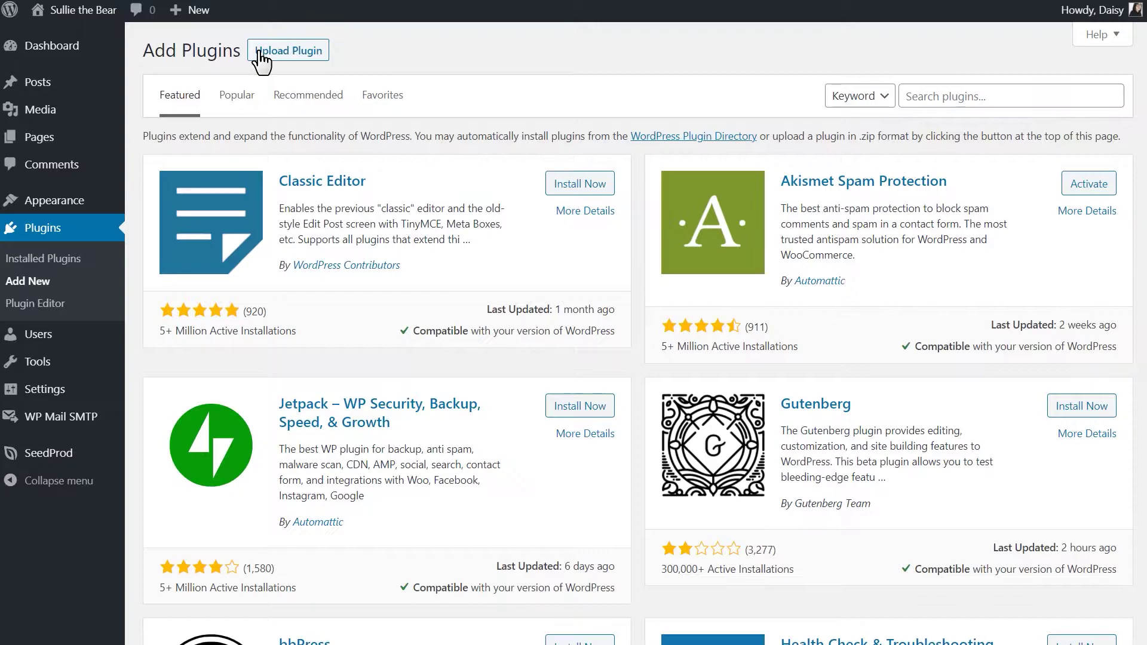
pyautogui.click(261, 57)
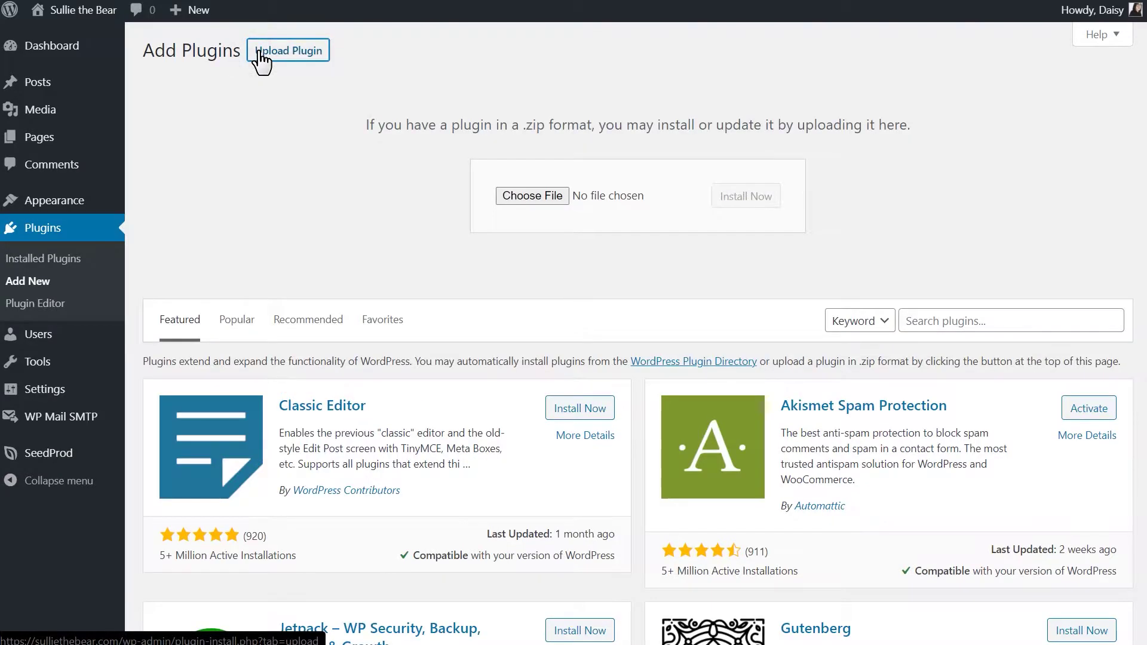
pyautogui.click(504, 194)
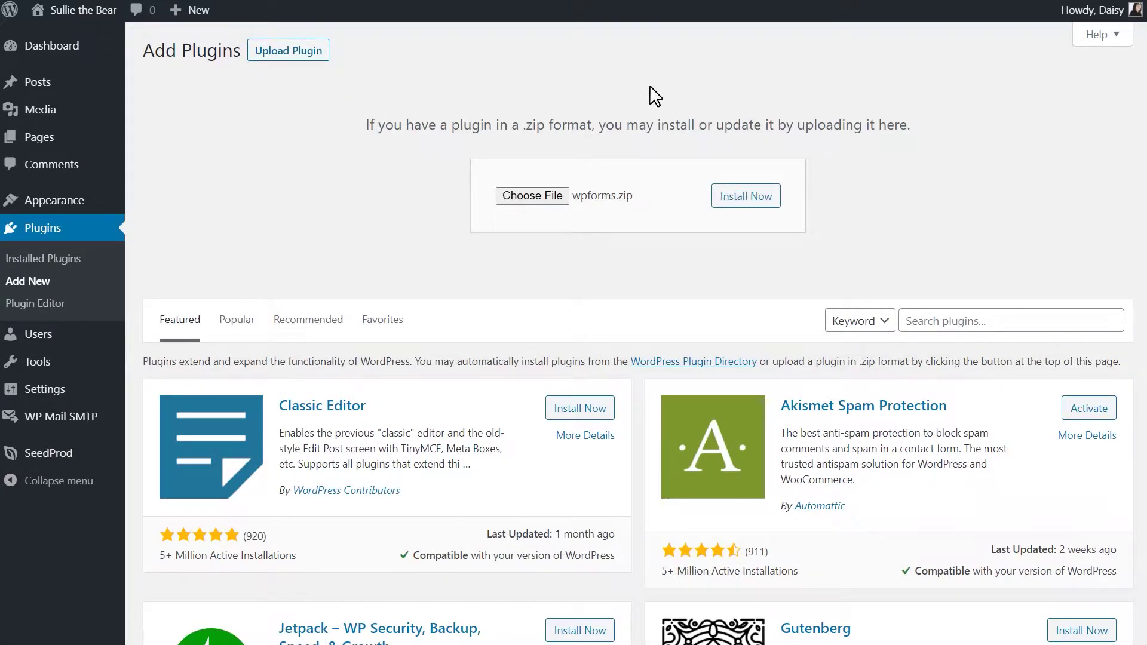
pyautogui.click(767, 202)
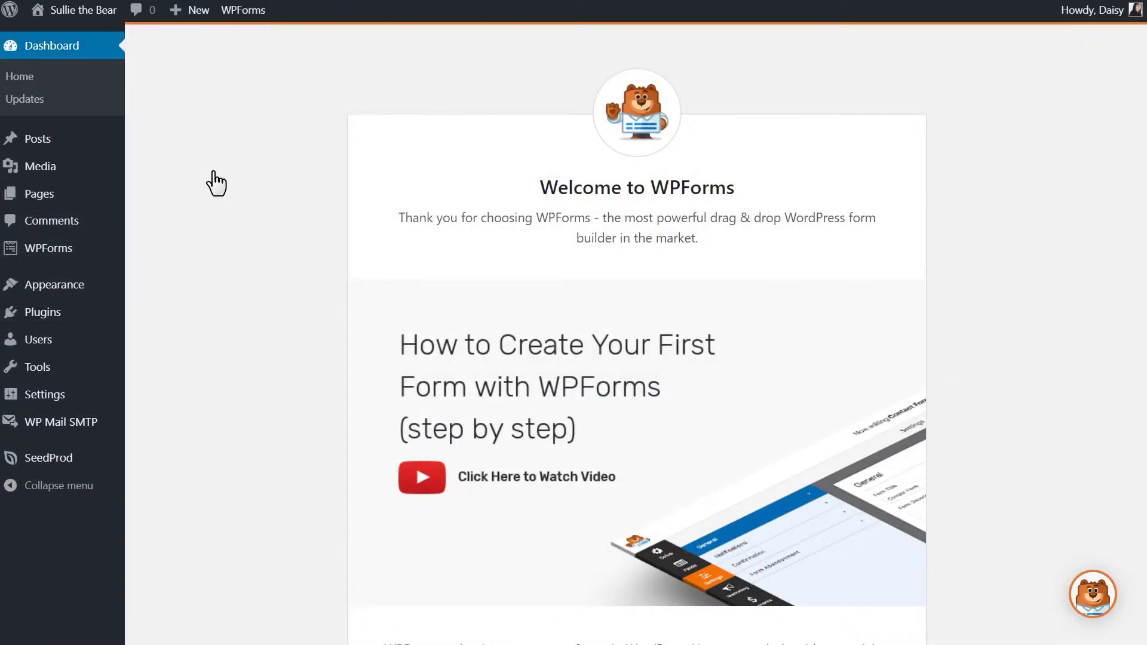
# Review WPForms Settings showing the verified Elite license, then start a new form
pyautogui.moveTo(90, 253)
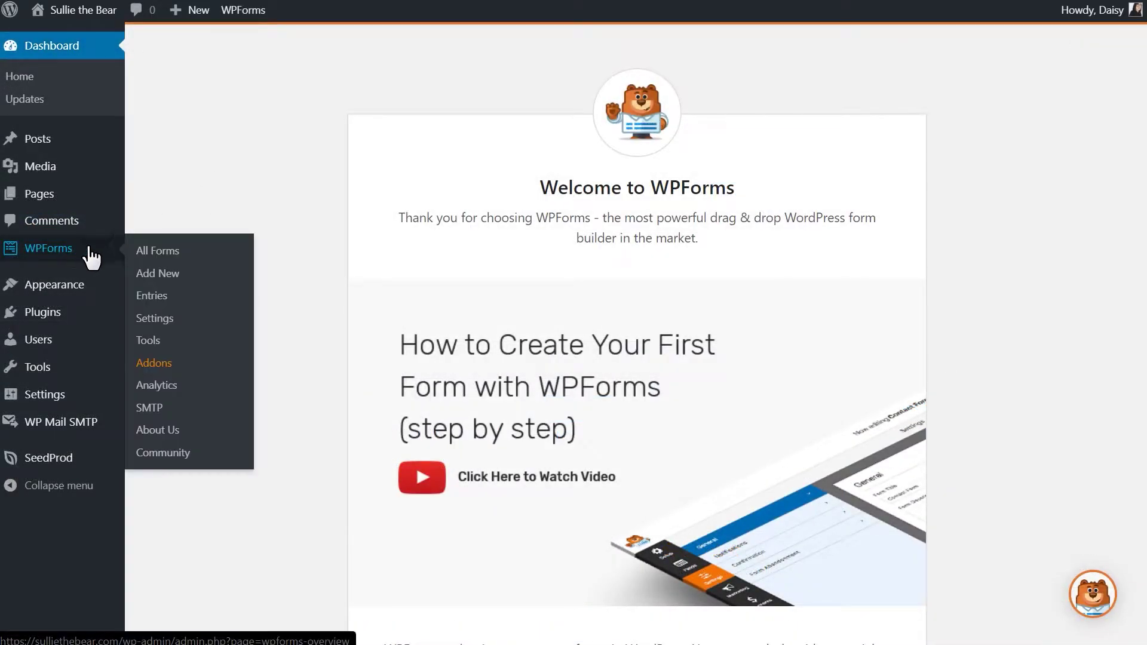
pyautogui.click(174, 324)
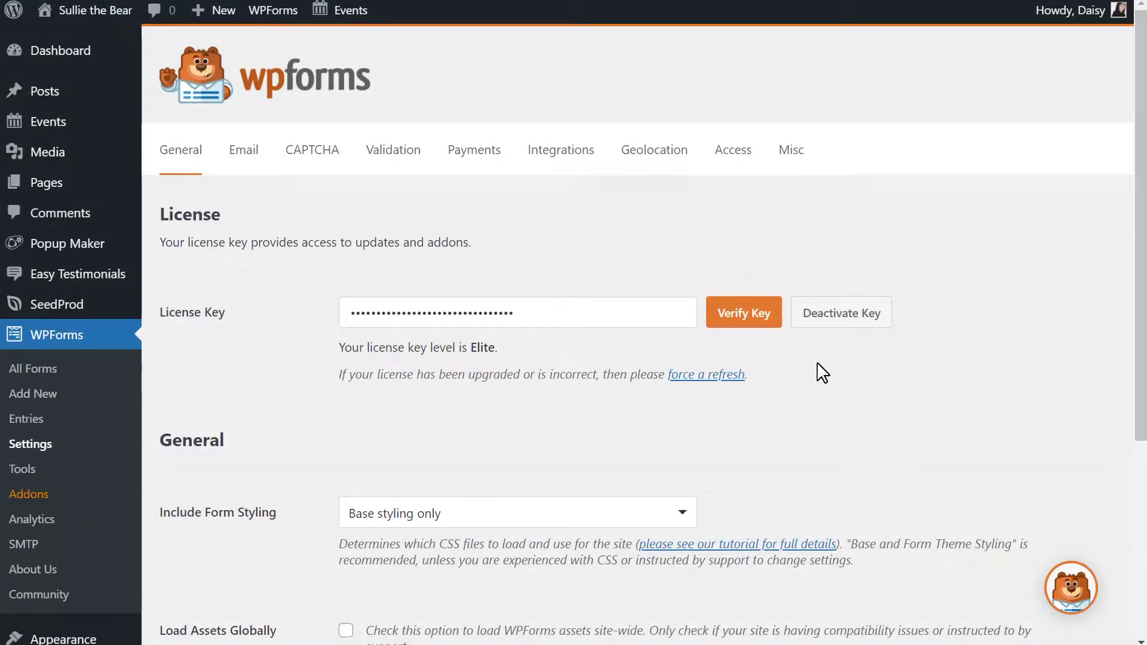
pyautogui.click(69, 394)
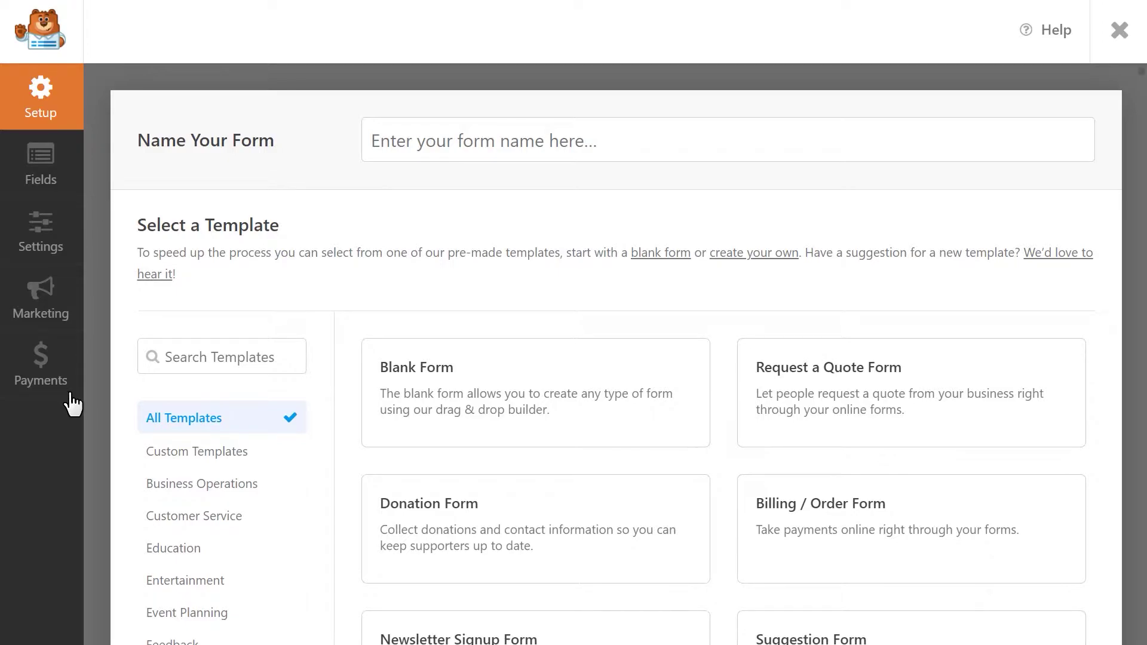
# Browse the Business Operations, Customer Service and Education template categories
pyautogui.click(242, 485)
pyautogui.click(226, 517)
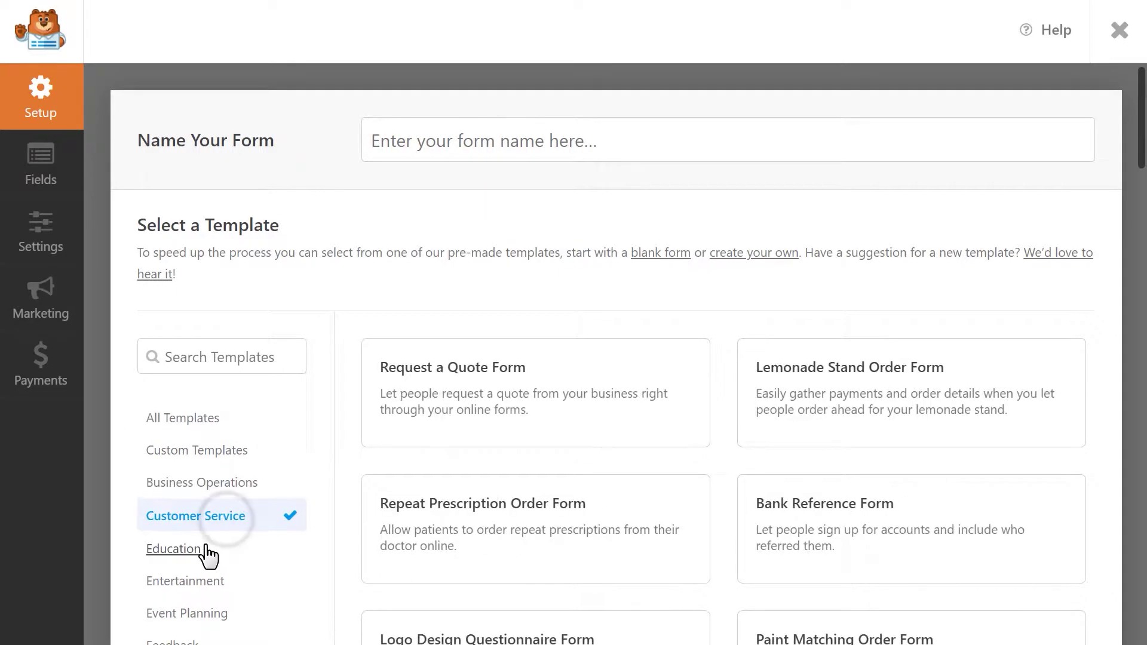
pyautogui.click(205, 553)
pyautogui.scroll(-8, 346, 485)
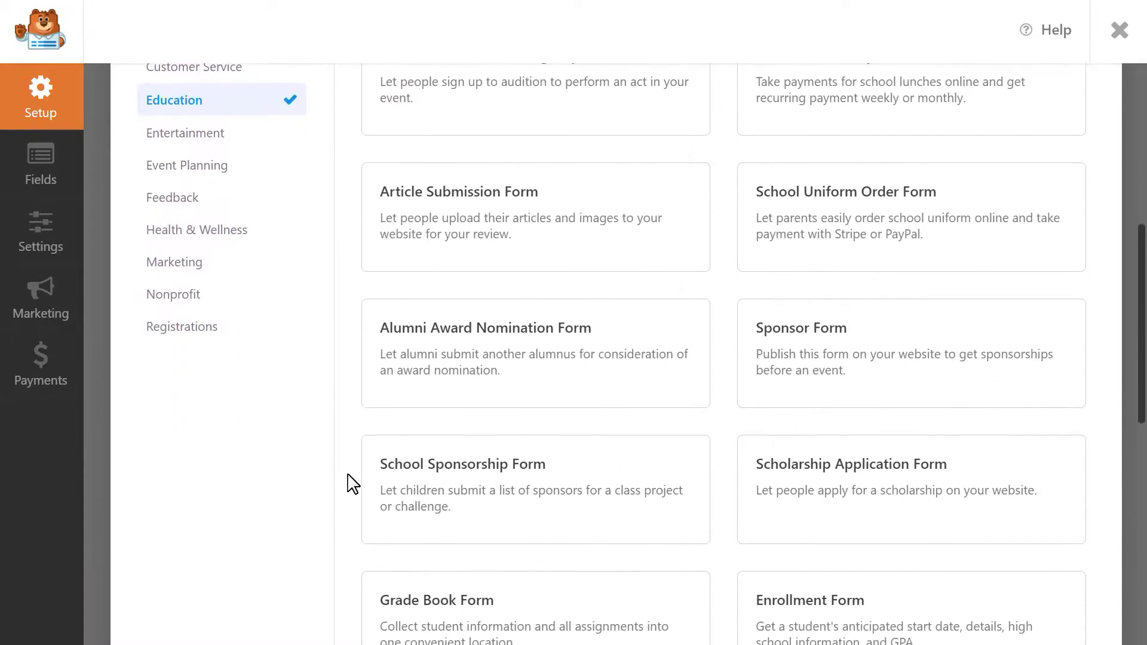
pyautogui.scroll(8, 351, 483)
# Search templates for 'simple contact' and build from the Simple Contact Form template
pyautogui.click(274, 356)
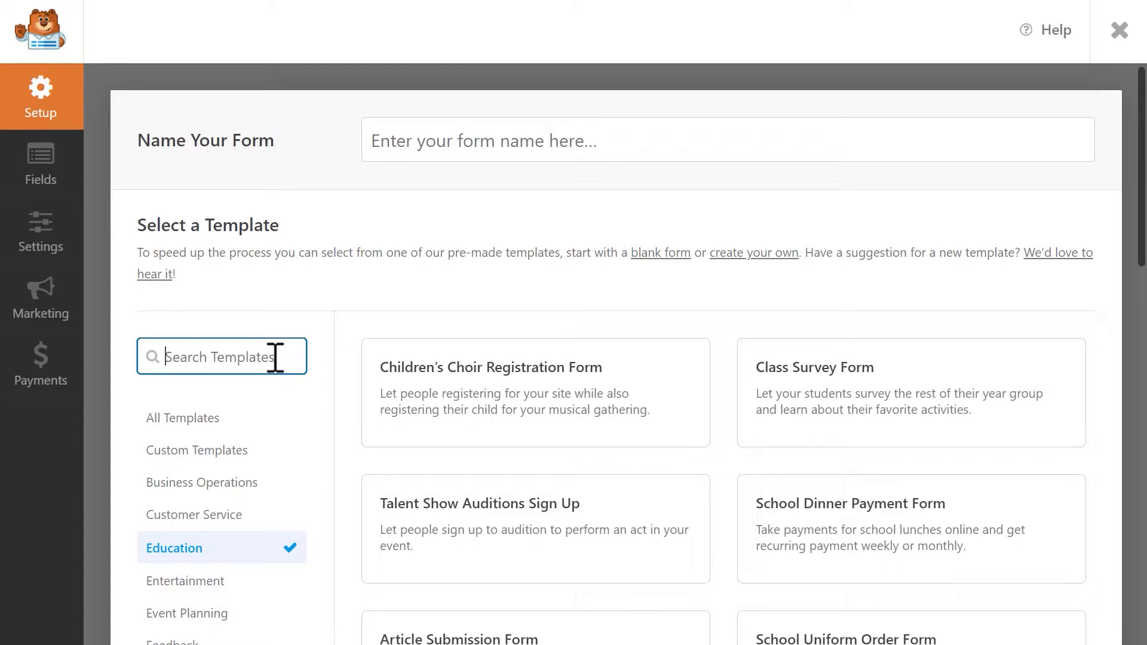
pyautogui.click(205, 416)
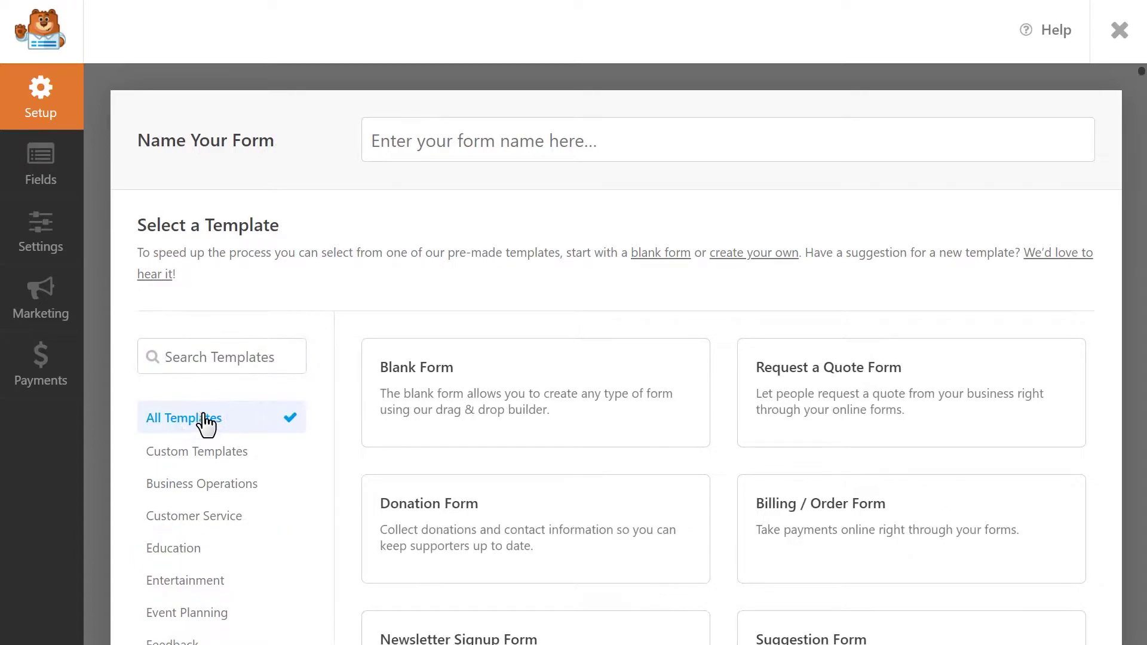
pyautogui.click(269, 357)
pyautogui.write('simple contact')
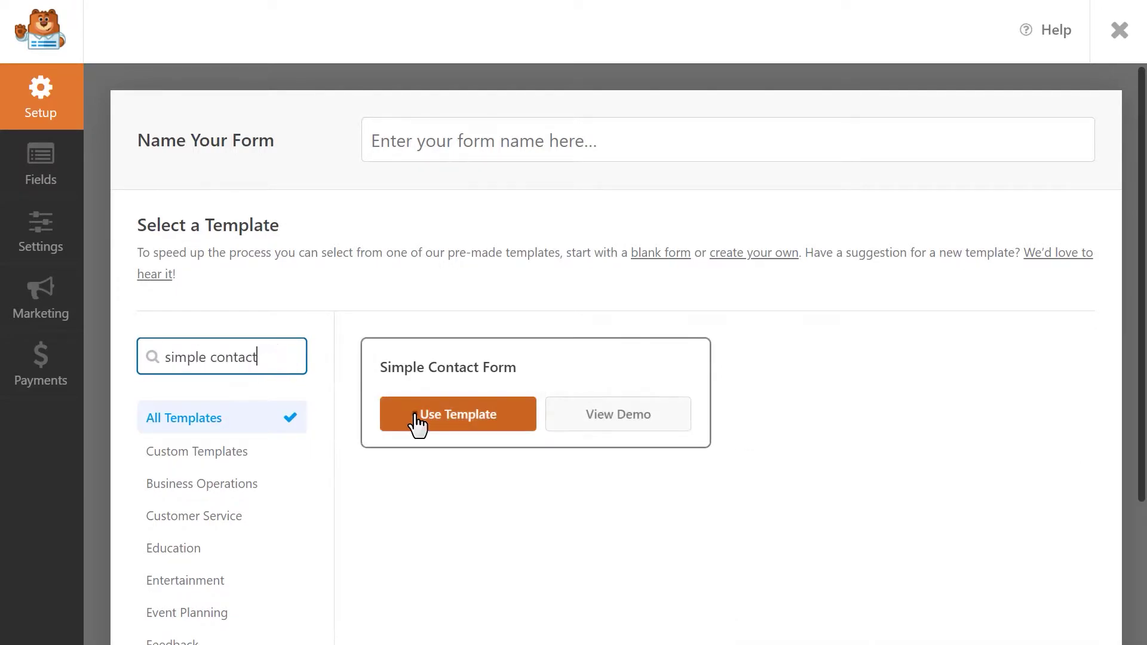
pyautogui.click(414, 424)
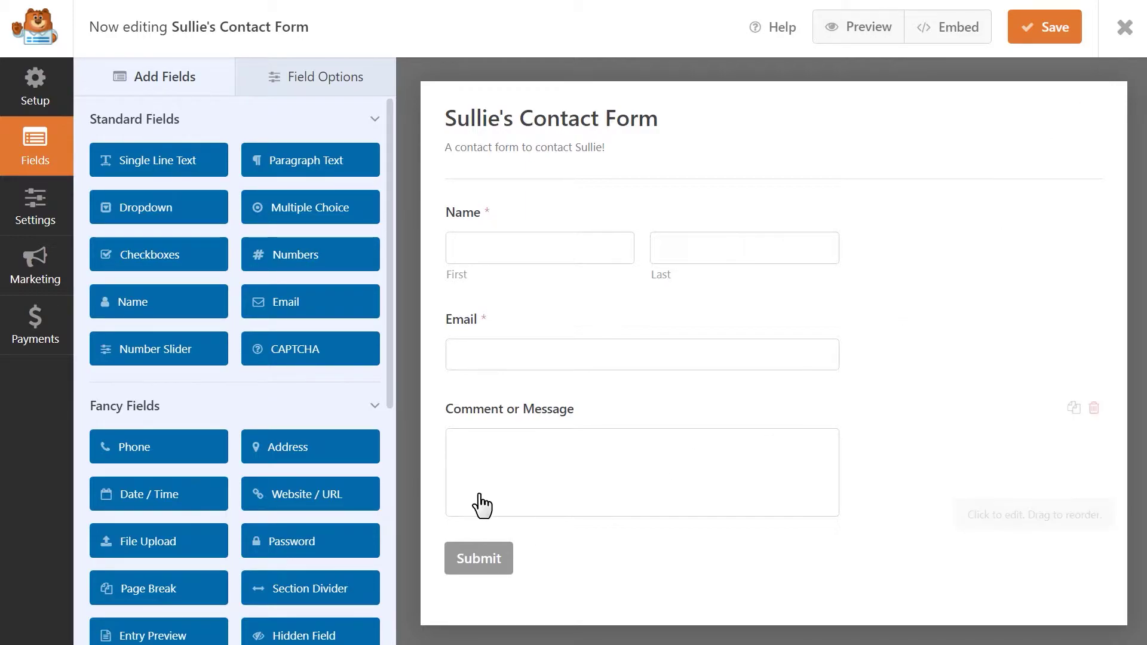
# Add Phone after Name and Website / URL after Email, keeping Email, then save
pyautogui.moveTo(179, 457); pyautogui.dragTo(553, 300)
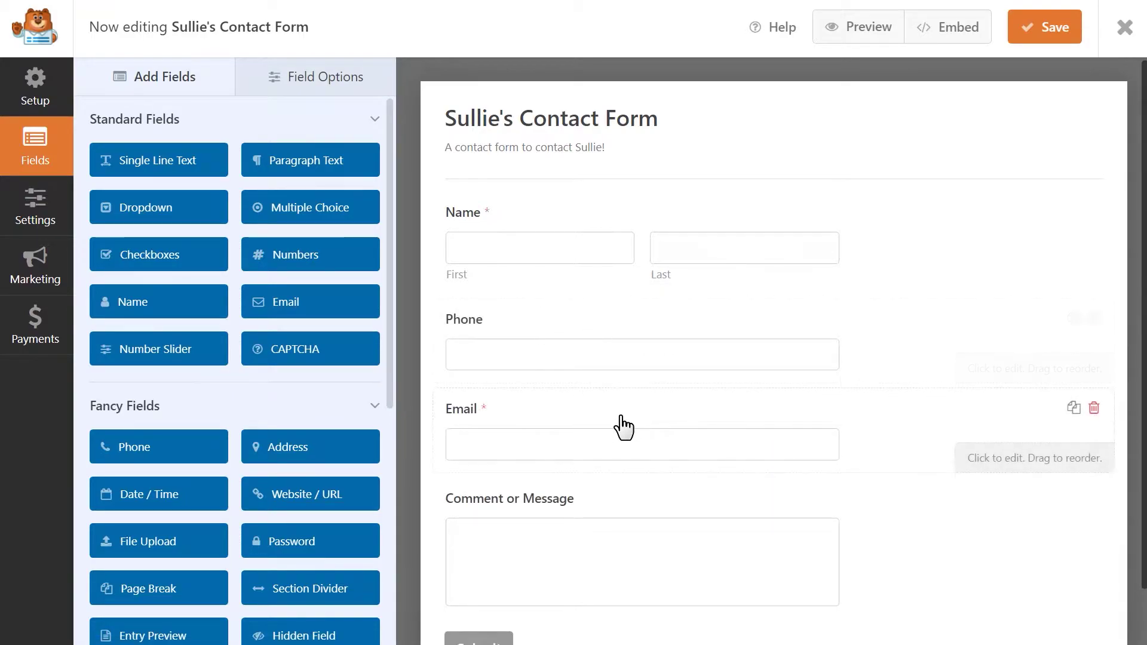
pyautogui.moveTo(621, 424); pyautogui.dragTo(627, 284)
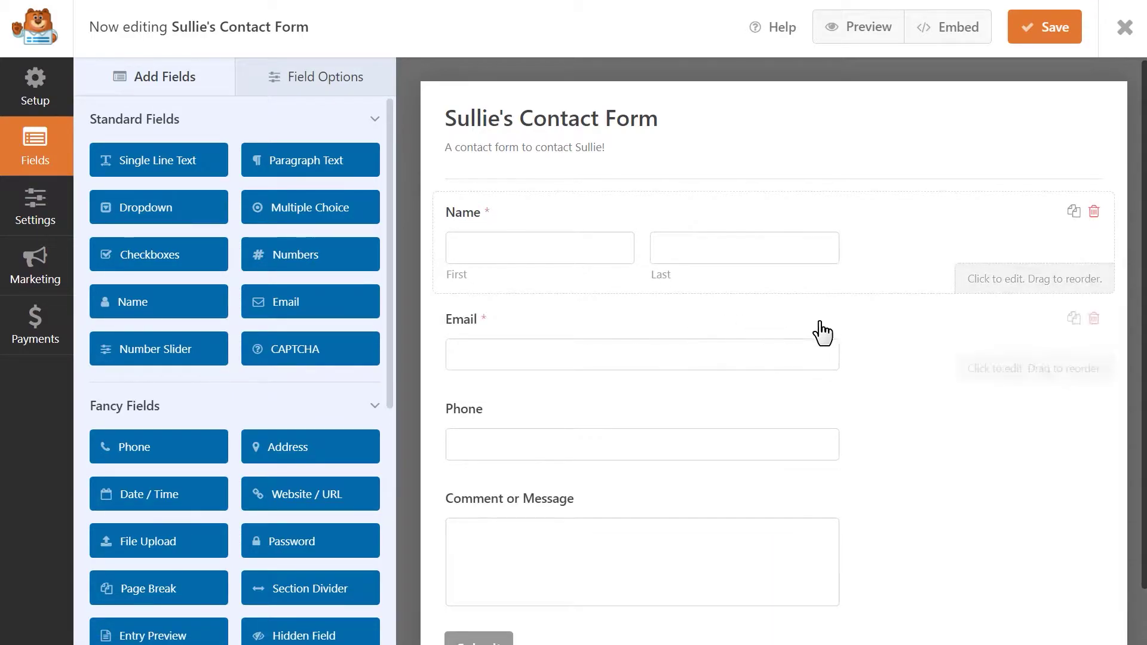
pyautogui.click(1093, 322)
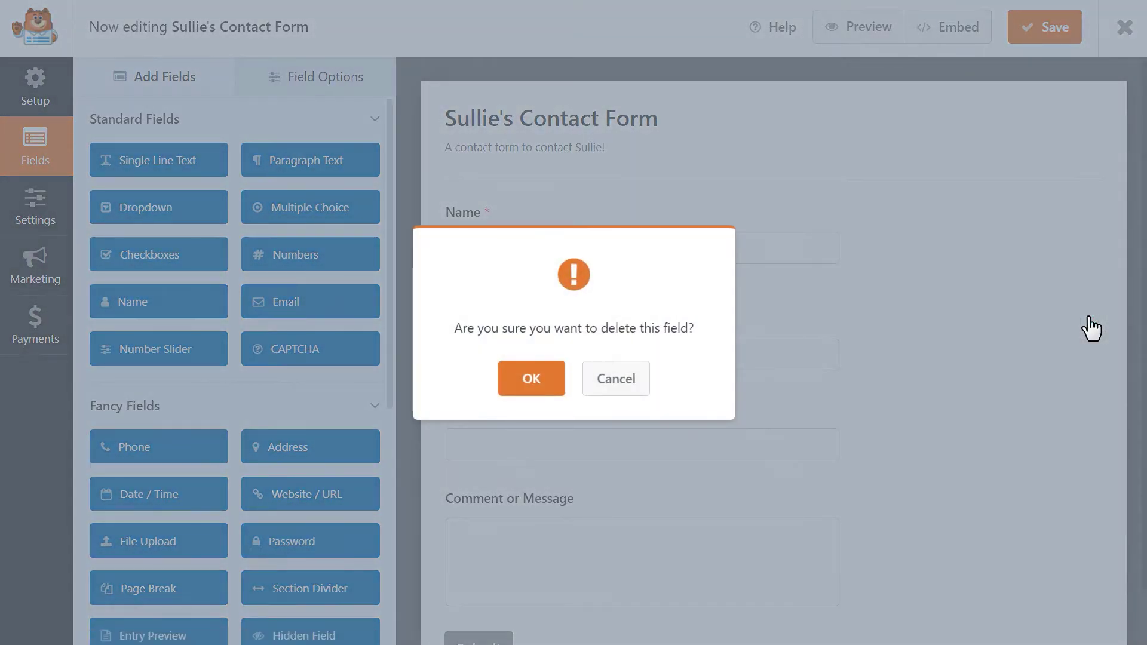
pyautogui.click(640, 382)
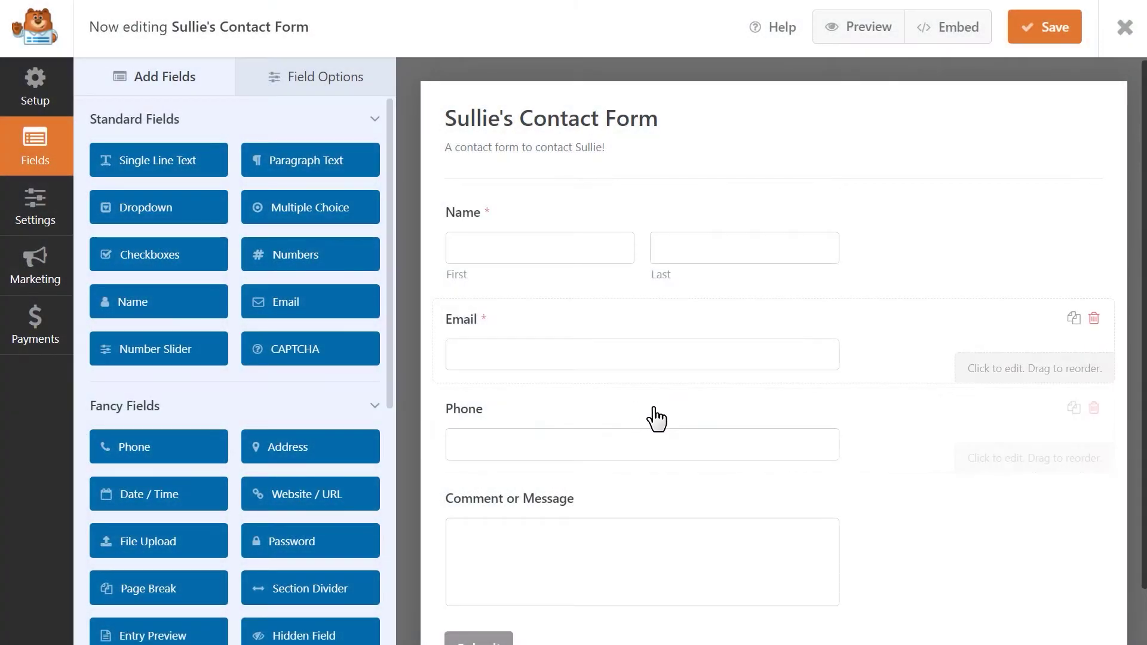
pyautogui.moveTo(653, 409); pyautogui.dragTo(660, 279)
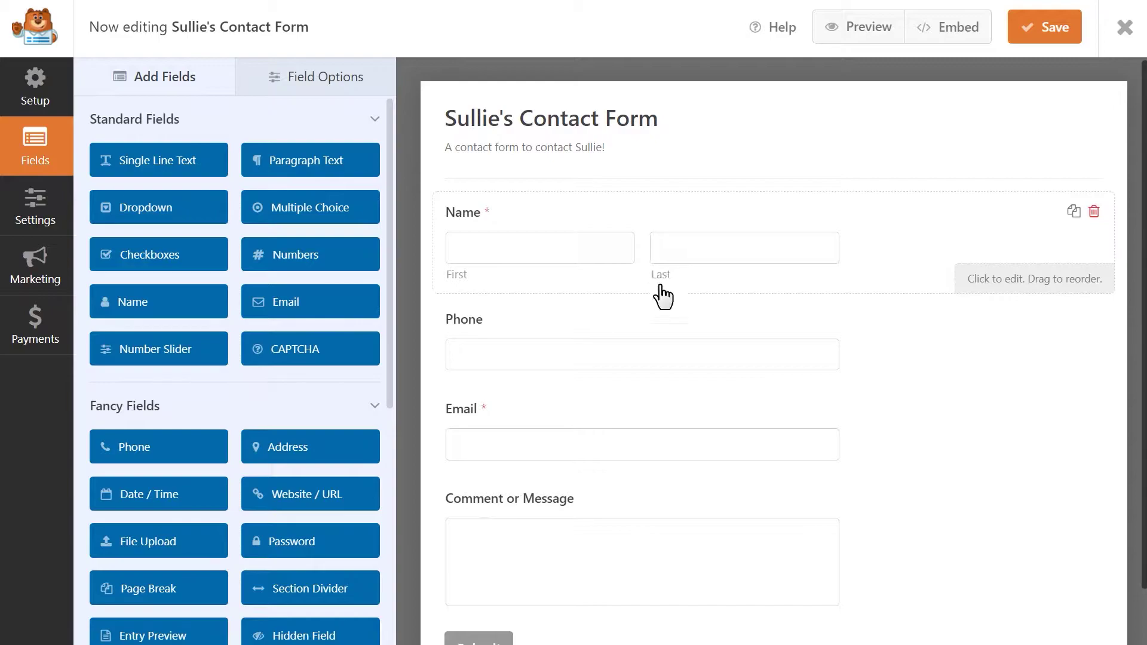
pyautogui.moveTo(351, 503); pyautogui.dragTo(550, 494)
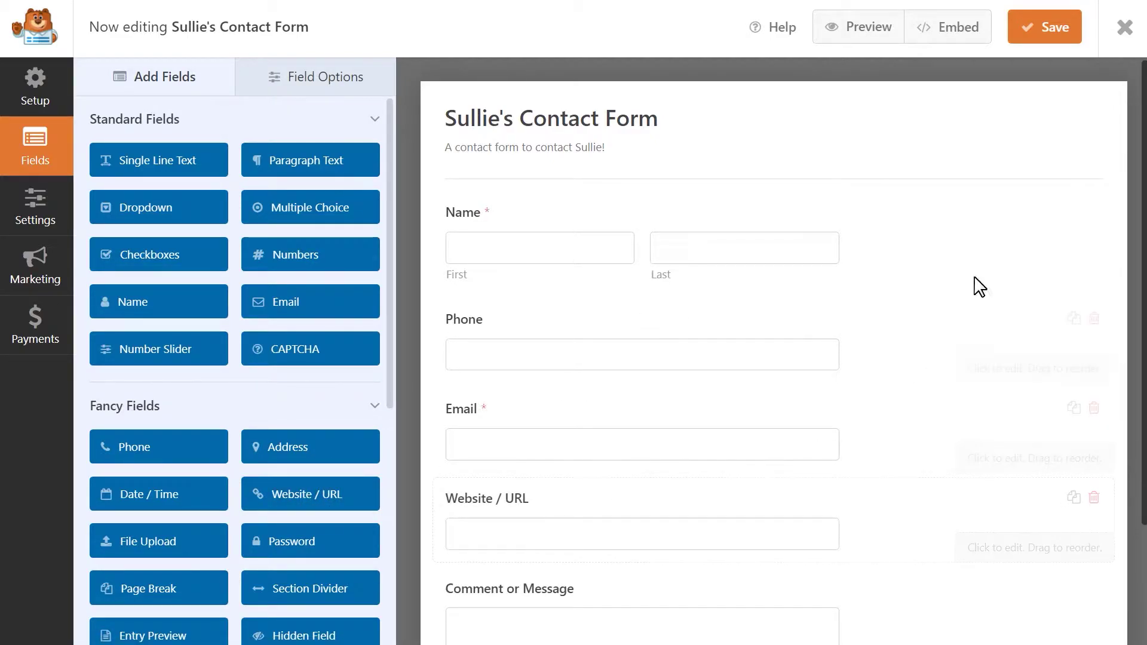
pyautogui.click(1044, 29)
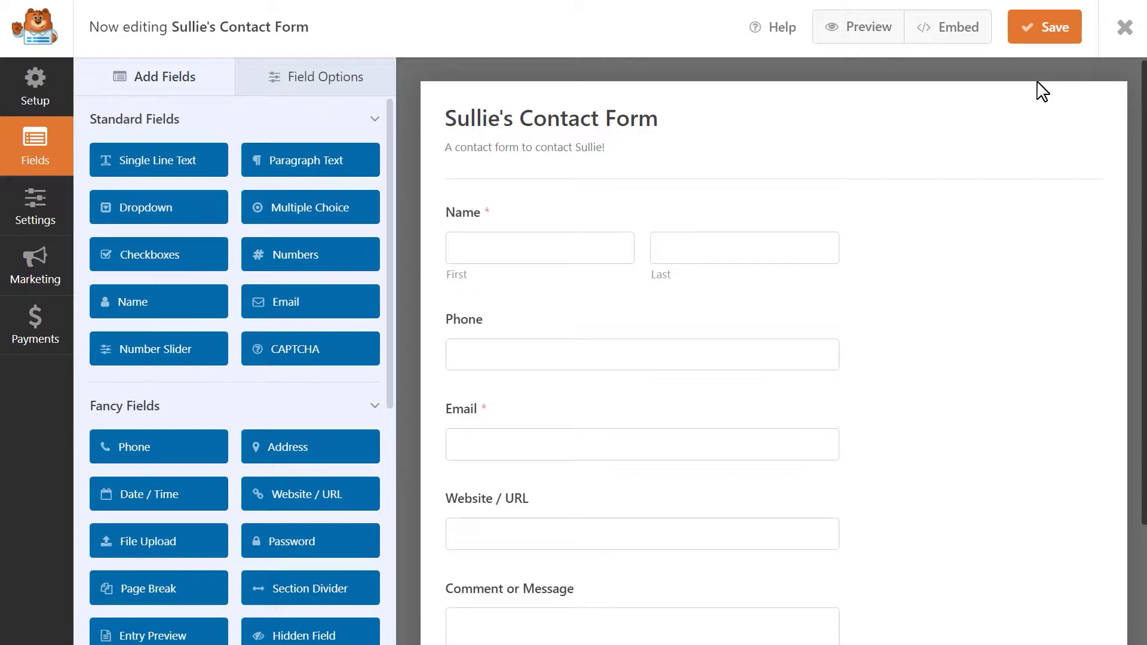
# Place the Name field in the left column of a 2-column layout (wpforms-one-half wpforms-first)
pyautogui.click(728, 223)
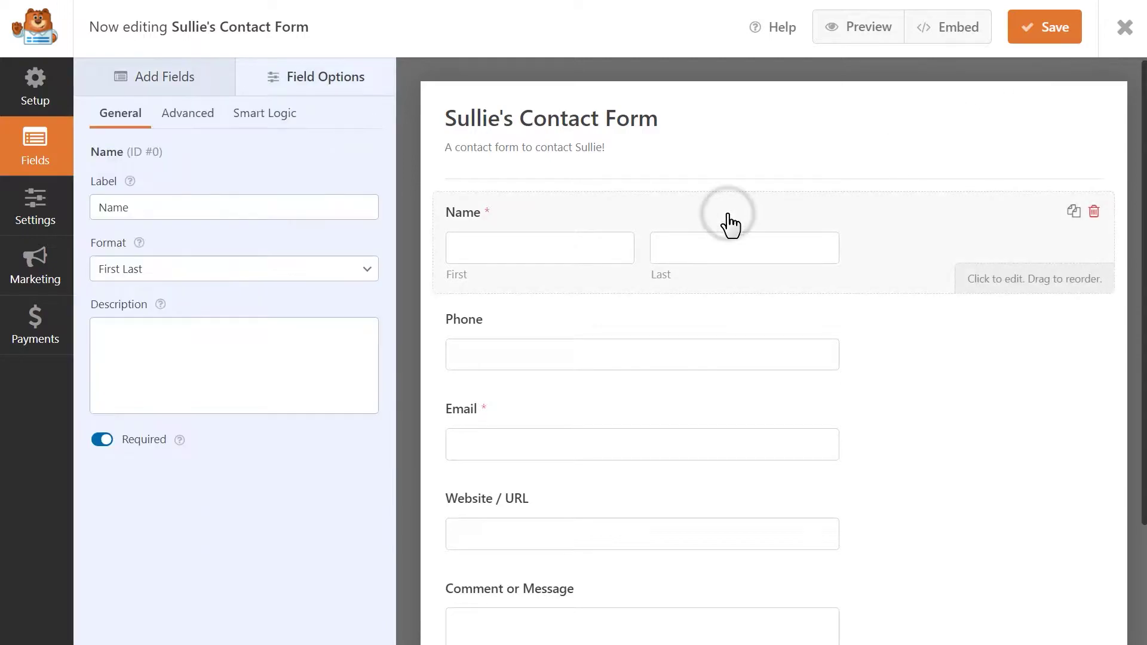
pyautogui.click(197, 115)
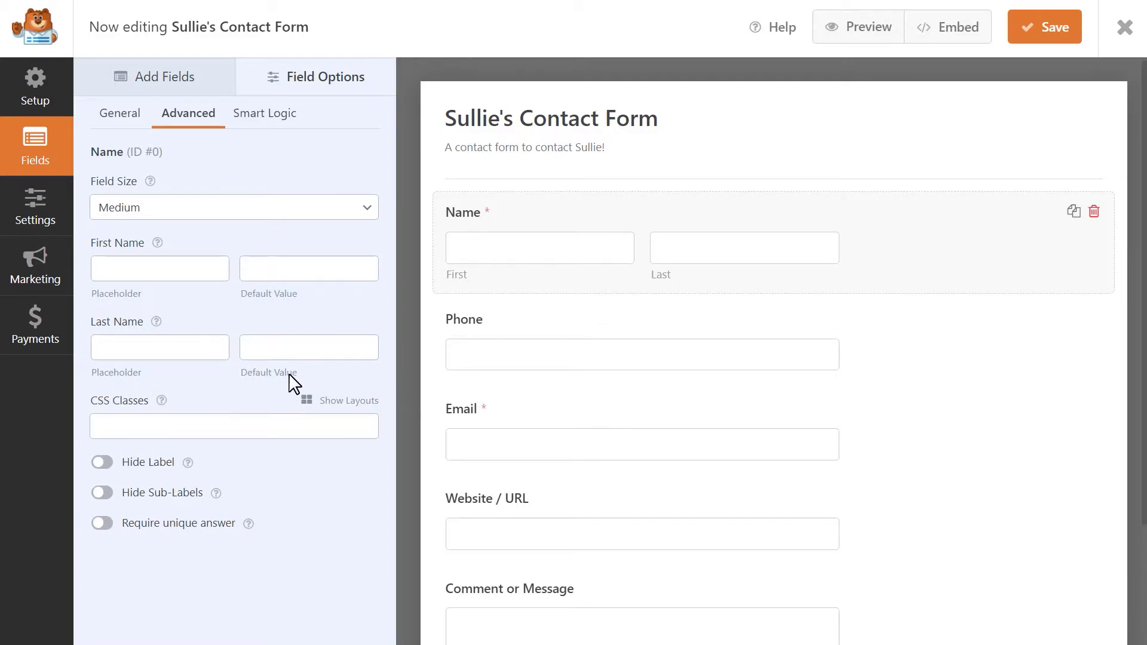
pyautogui.click(344, 402)
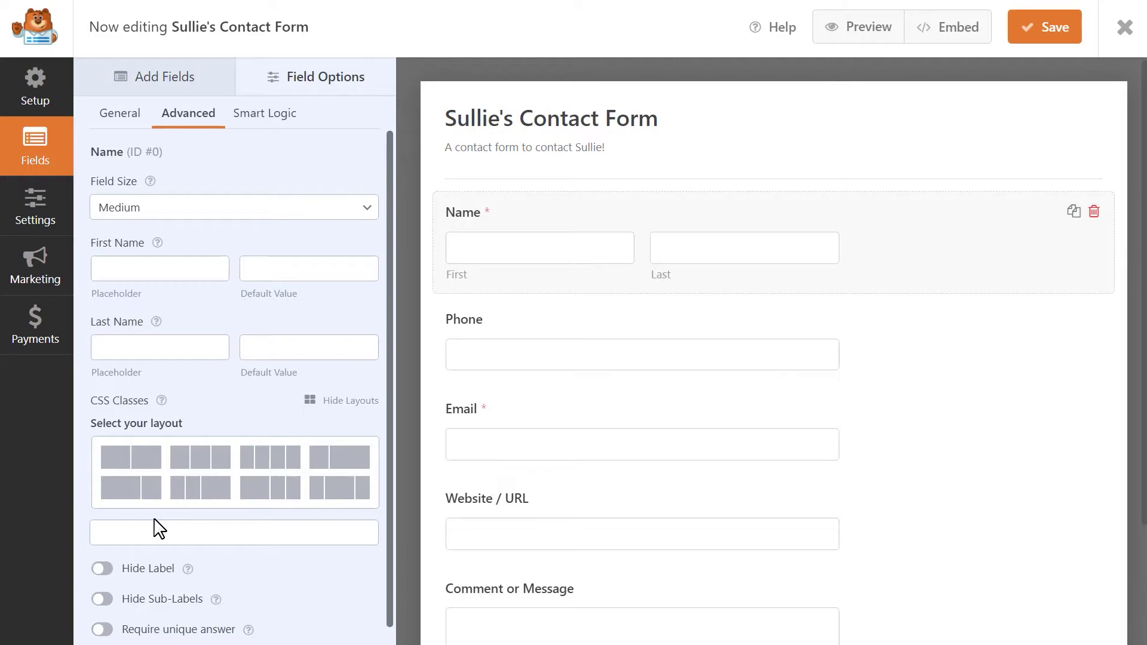
pyautogui.click(134, 460)
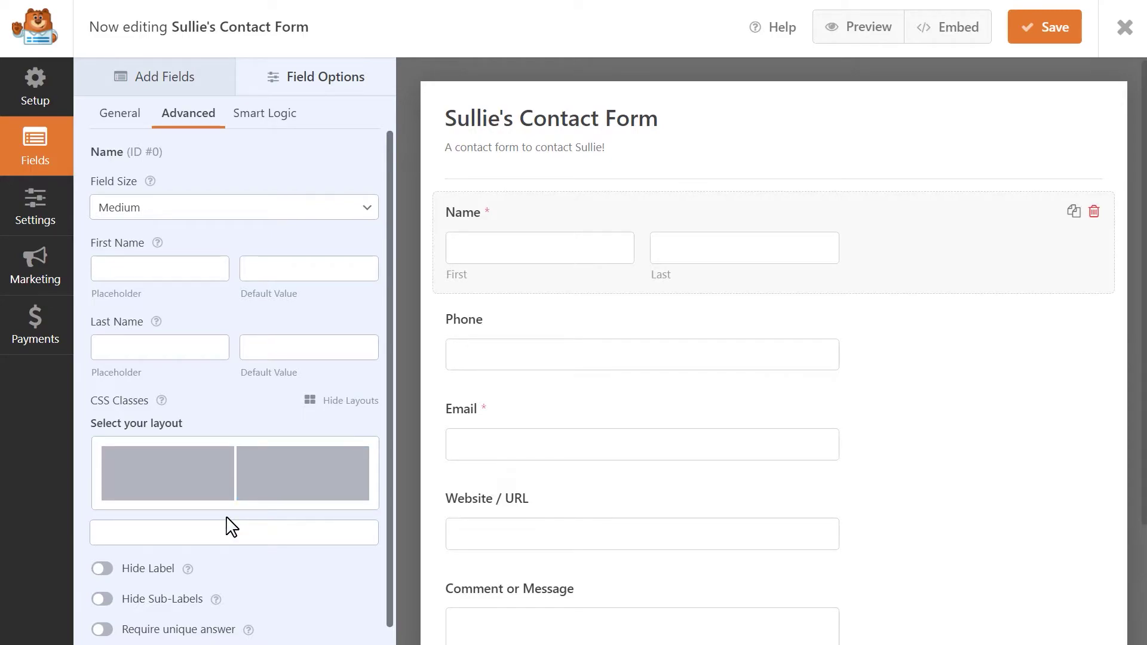
pyautogui.click(182, 490)
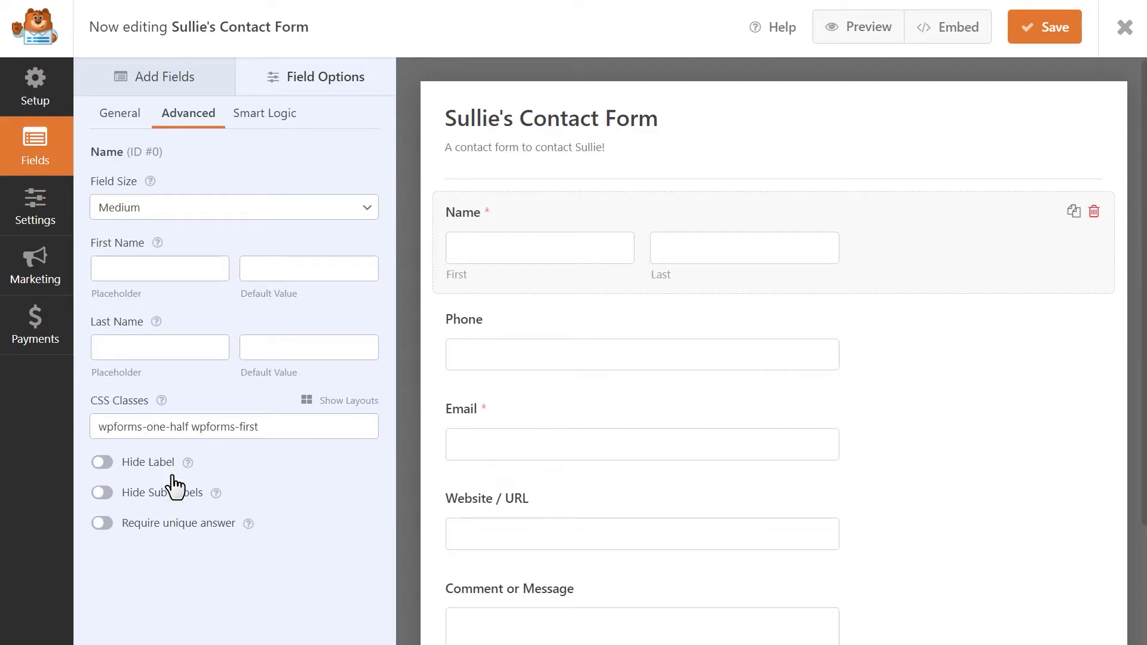
# Put the Phone field in the right column of the 2-column layout and save
pyautogui.click(490, 333)
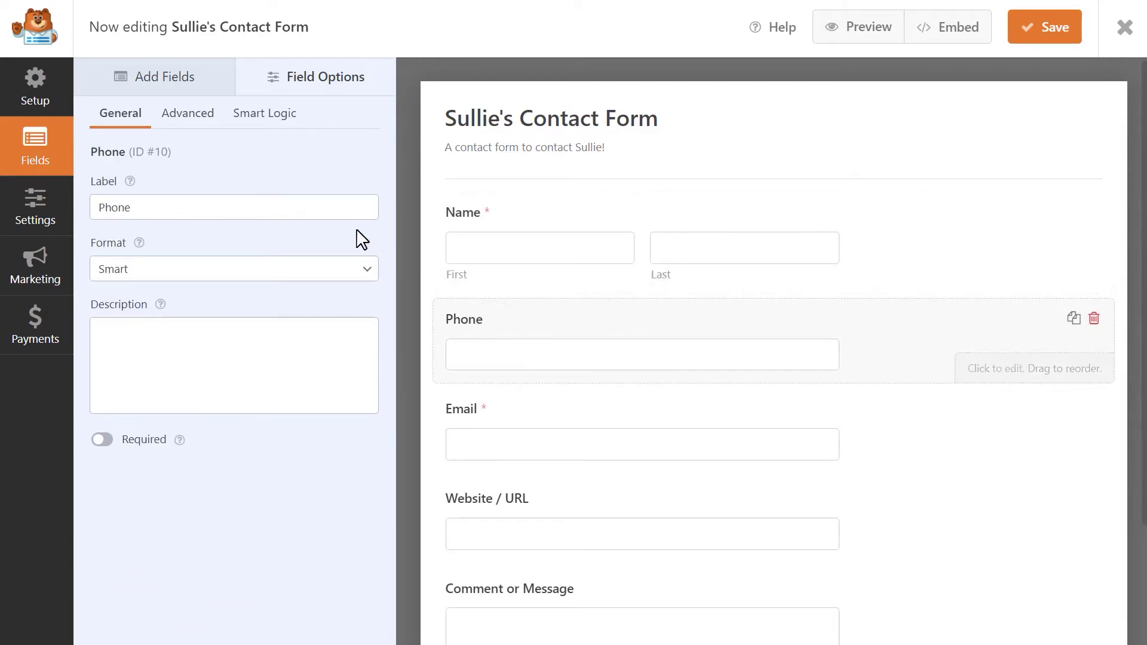
pyautogui.click(197, 117)
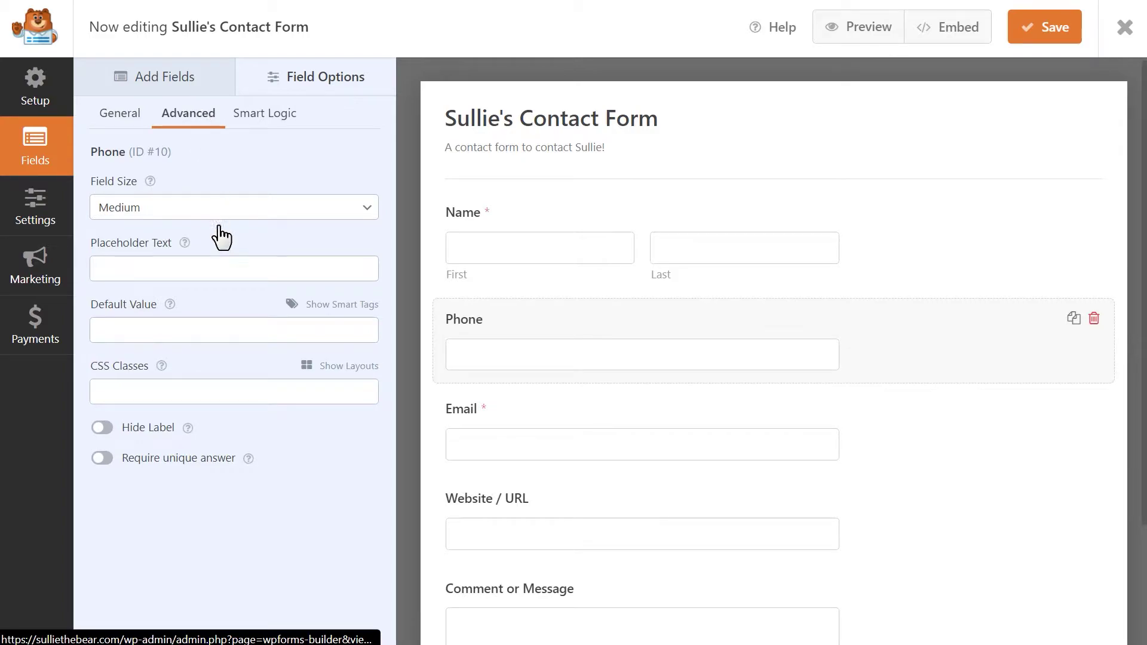
pyautogui.click(347, 367)
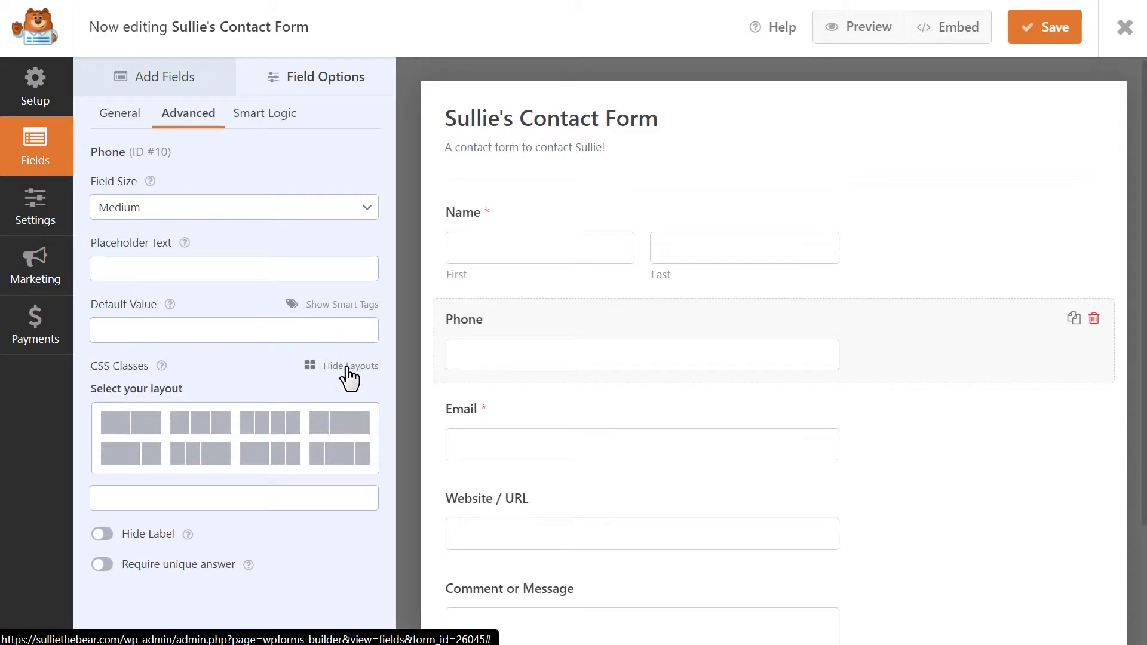
pyautogui.click(126, 421)
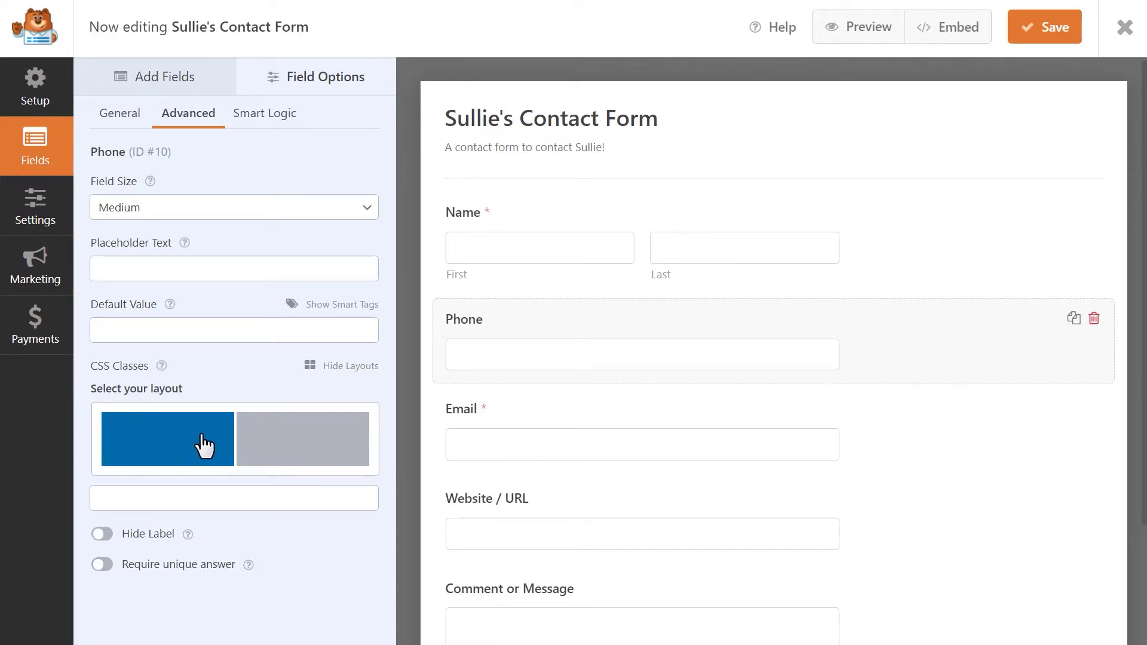
pyautogui.click(260, 445)
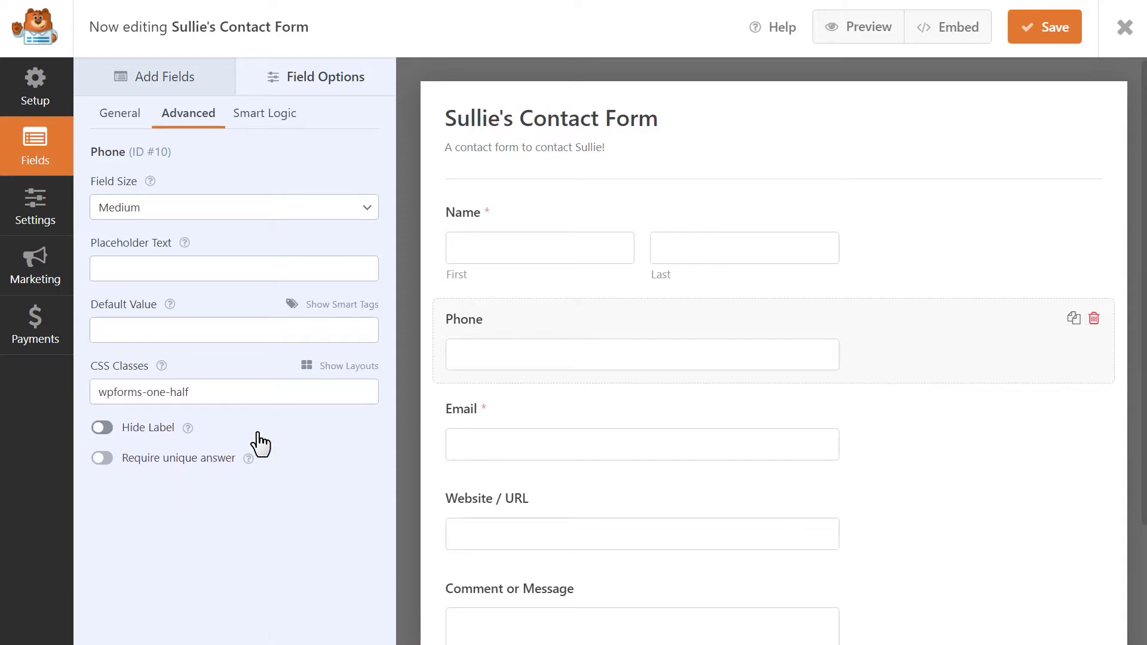
pyautogui.click(1037, 33)
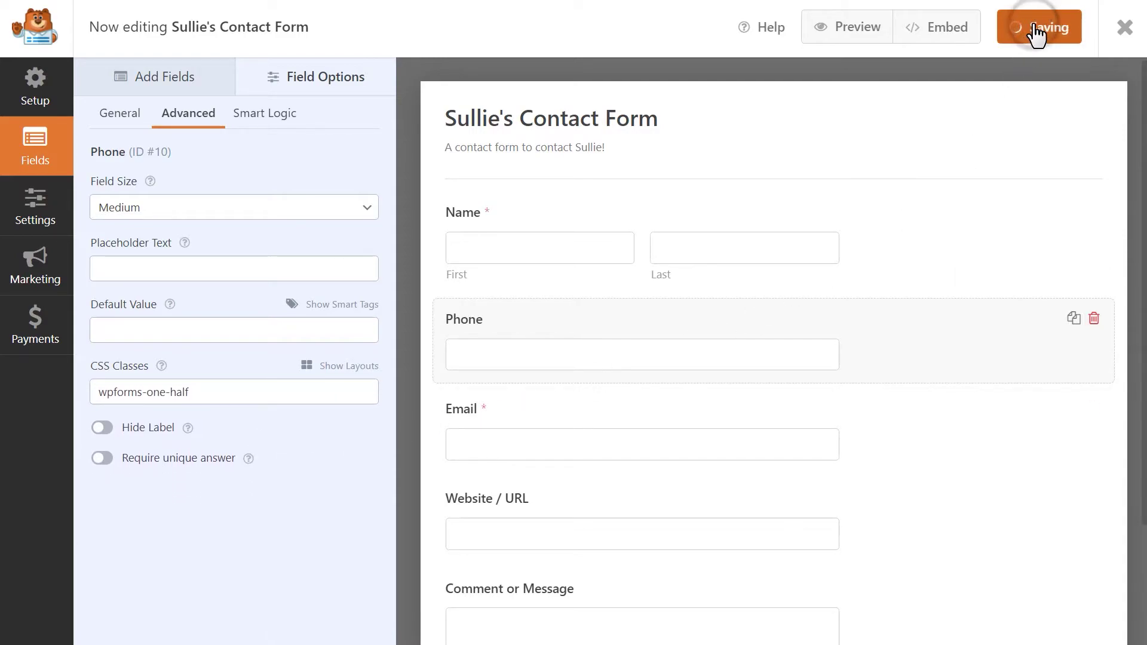
pyautogui.click(852, 37)
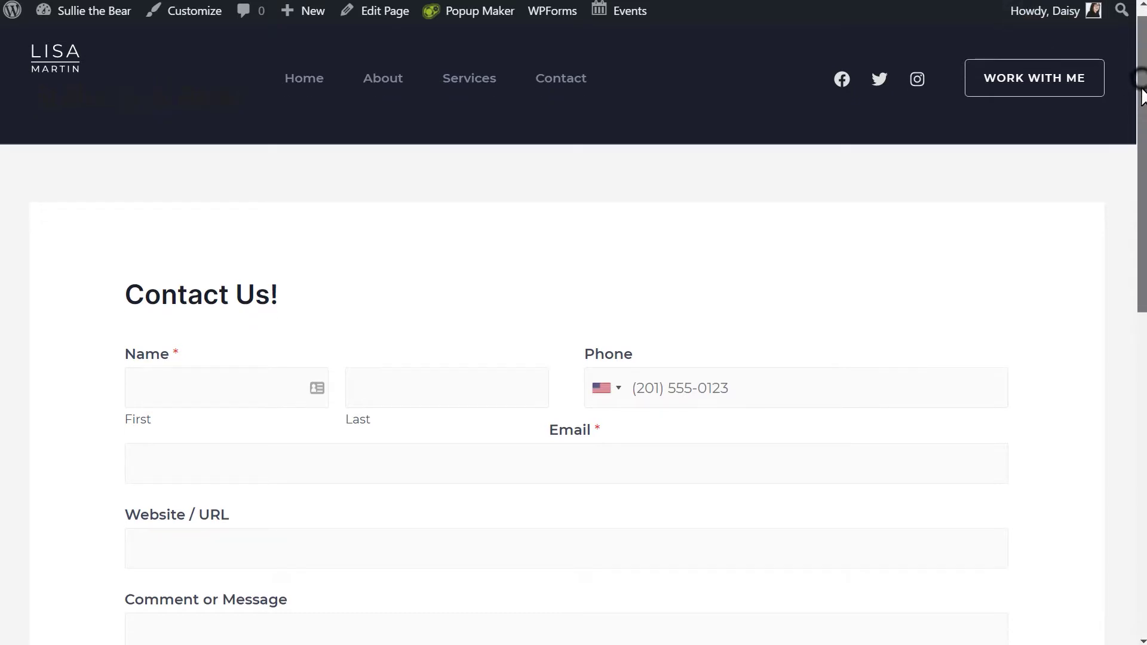
pyautogui.moveTo(1140, 90); pyautogui.dragTo(1141, 219)
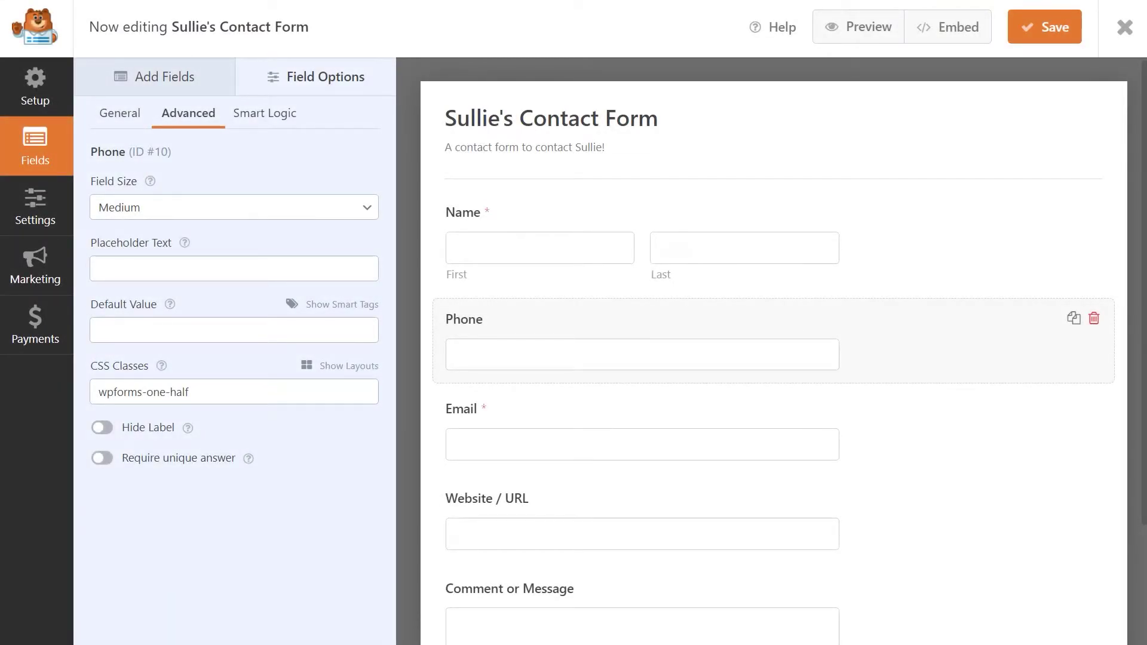
# Select the Email field and reveal its Advanced column layout choices
pyautogui.click(873, 409)
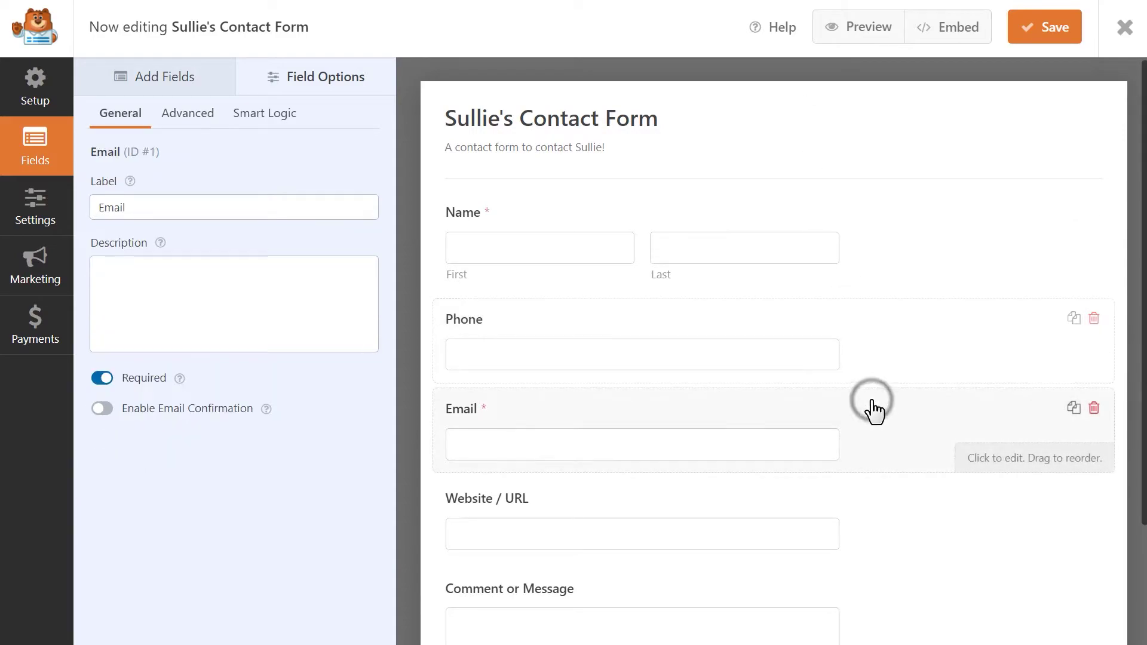
pyautogui.click(198, 115)
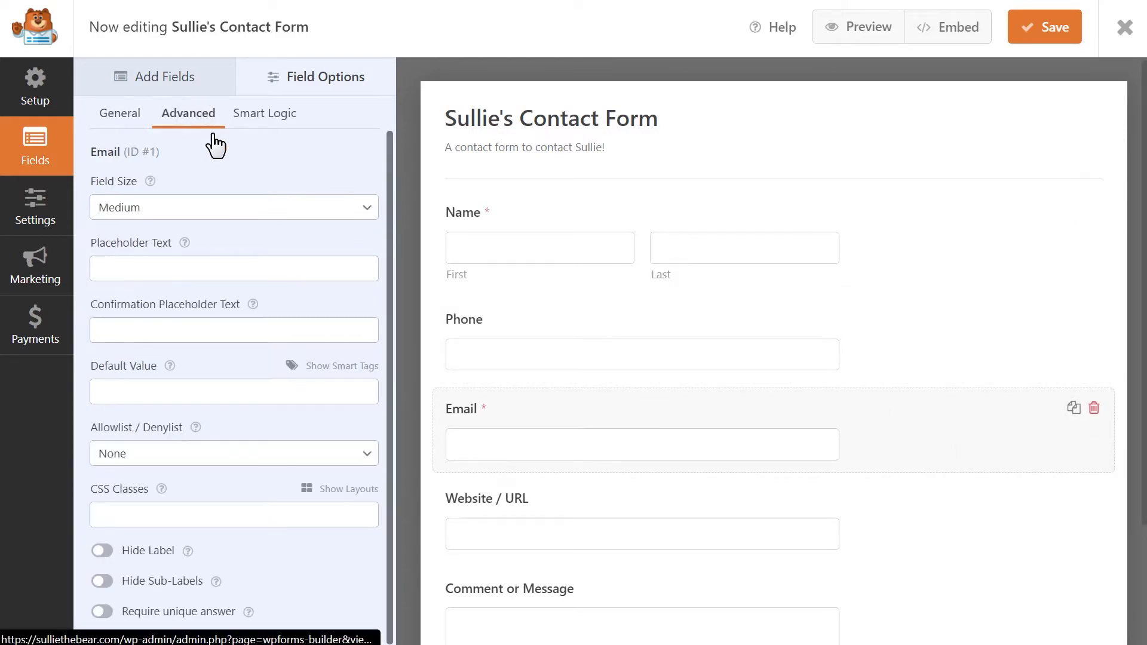
pyautogui.click(351, 490)
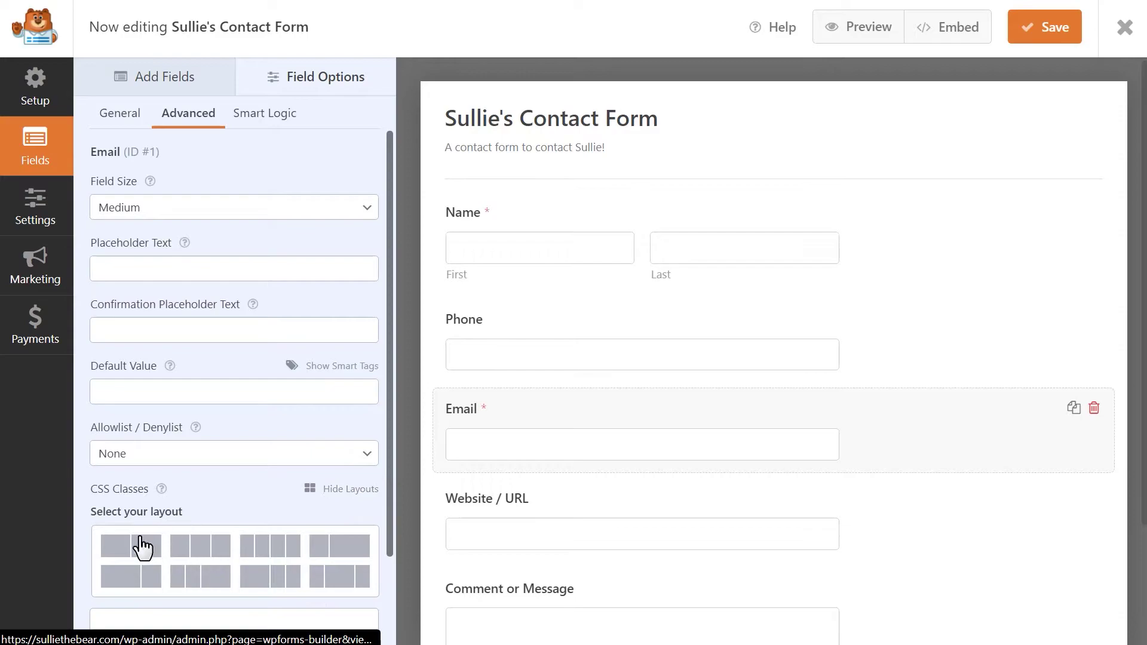
# Place Email in the left and Website / URL in the right half column, then save
pyautogui.click(119, 545)
pyautogui.click(120, 545)
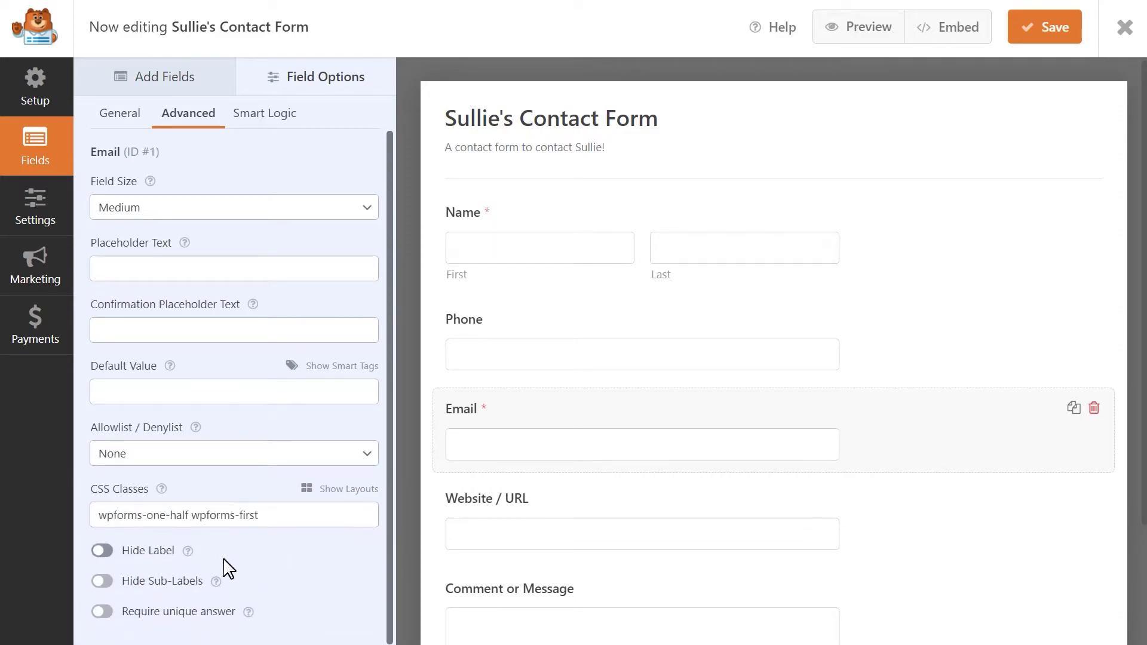
pyautogui.click(478, 513)
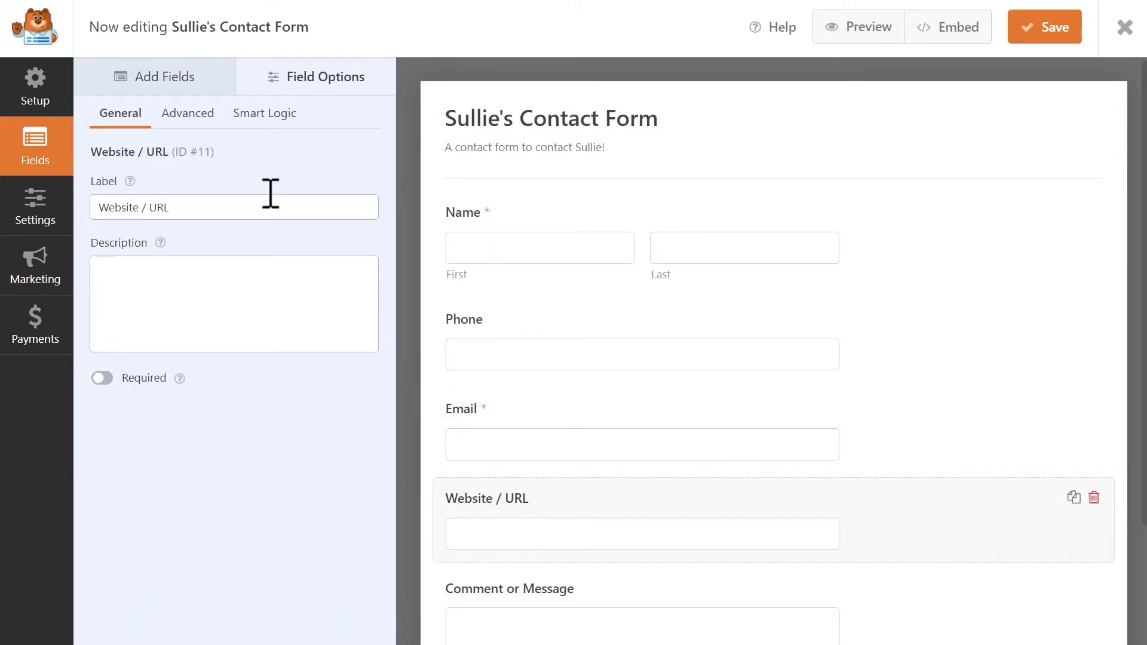
pyautogui.click(203, 118)
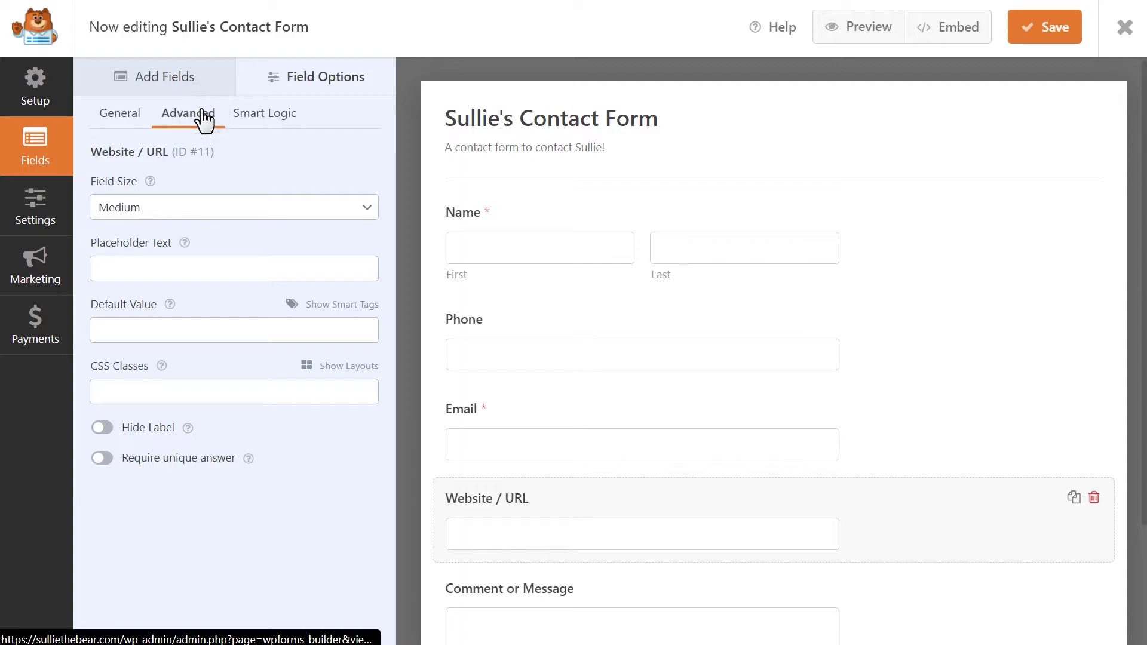
pyautogui.click(334, 367)
pyautogui.click(146, 429)
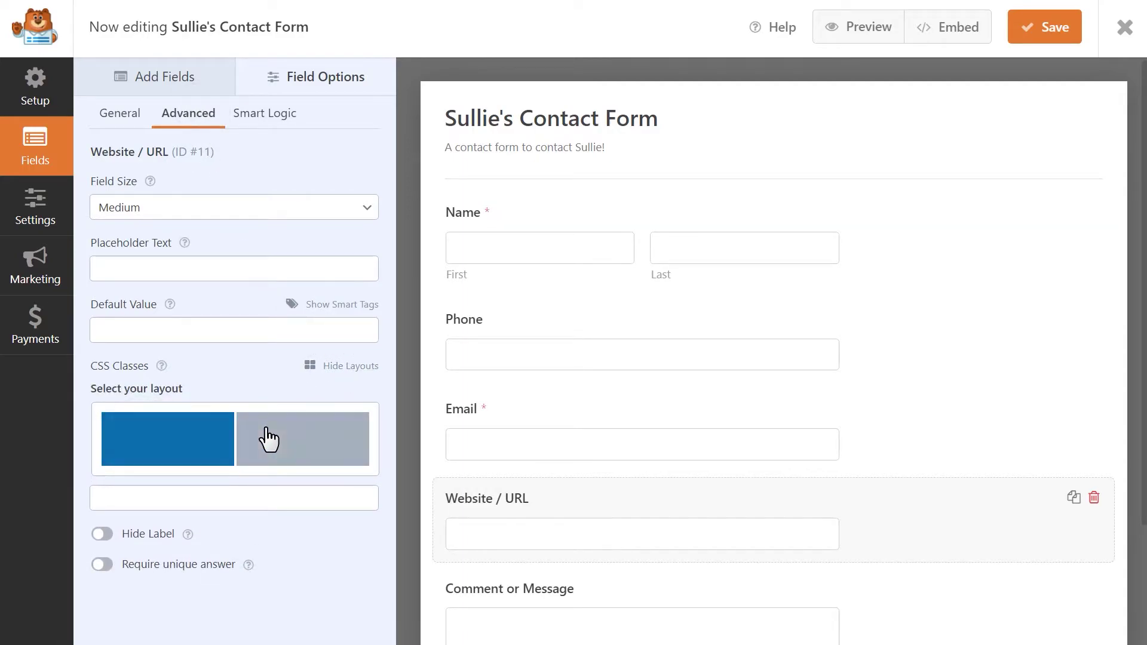
pyautogui.click(289, 440)
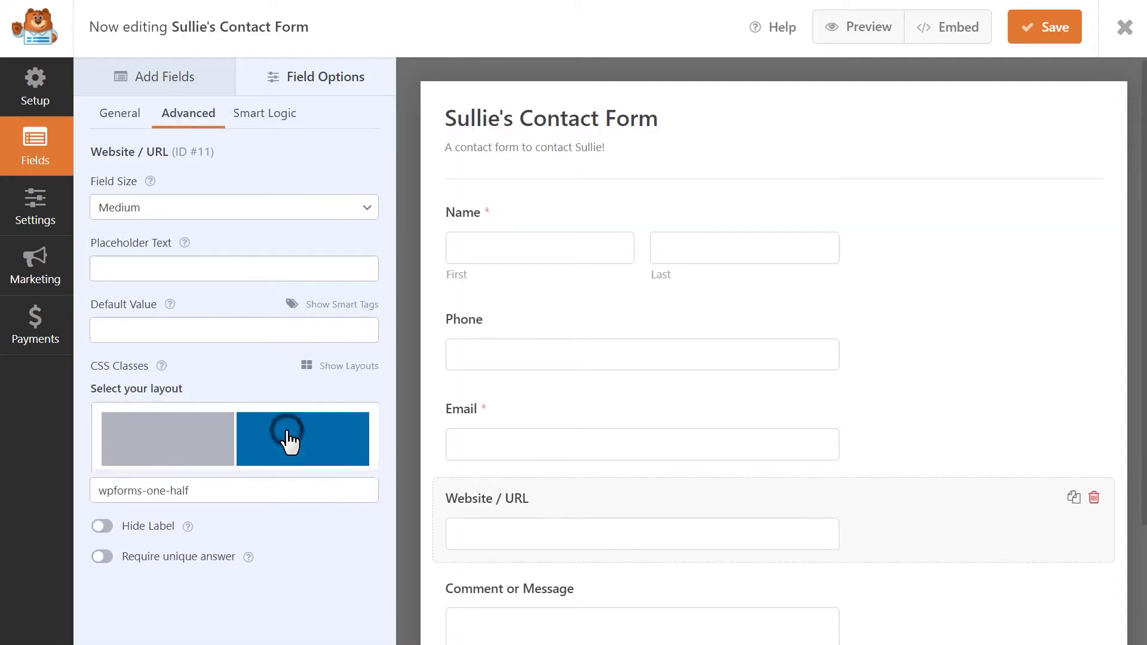
pyautogui.click(1021, 37)
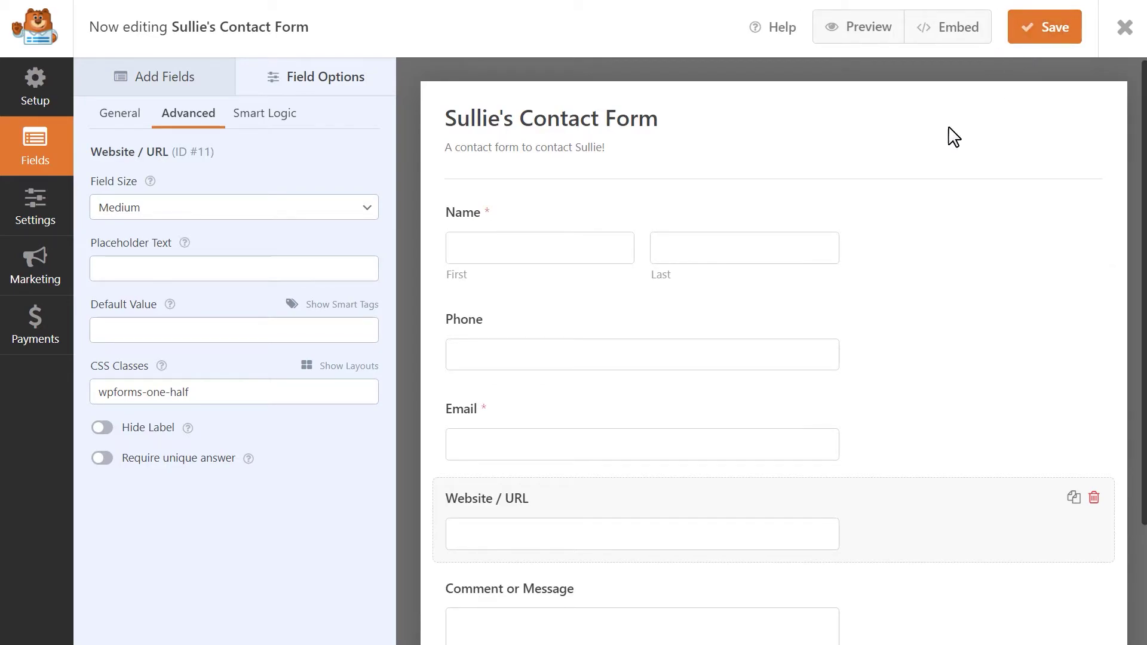
pyautogui.click(258, 392)
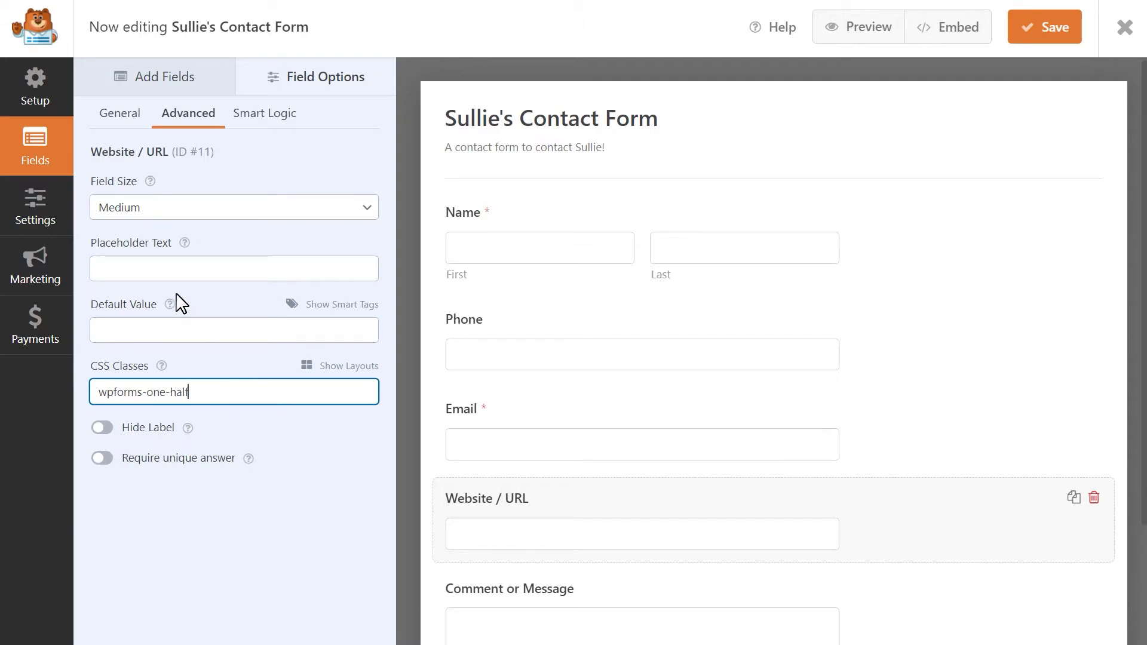
# Add a support e-mail address as a second recipient after {admin_email} in the Default Notification
pyautogui.click(43, 215)
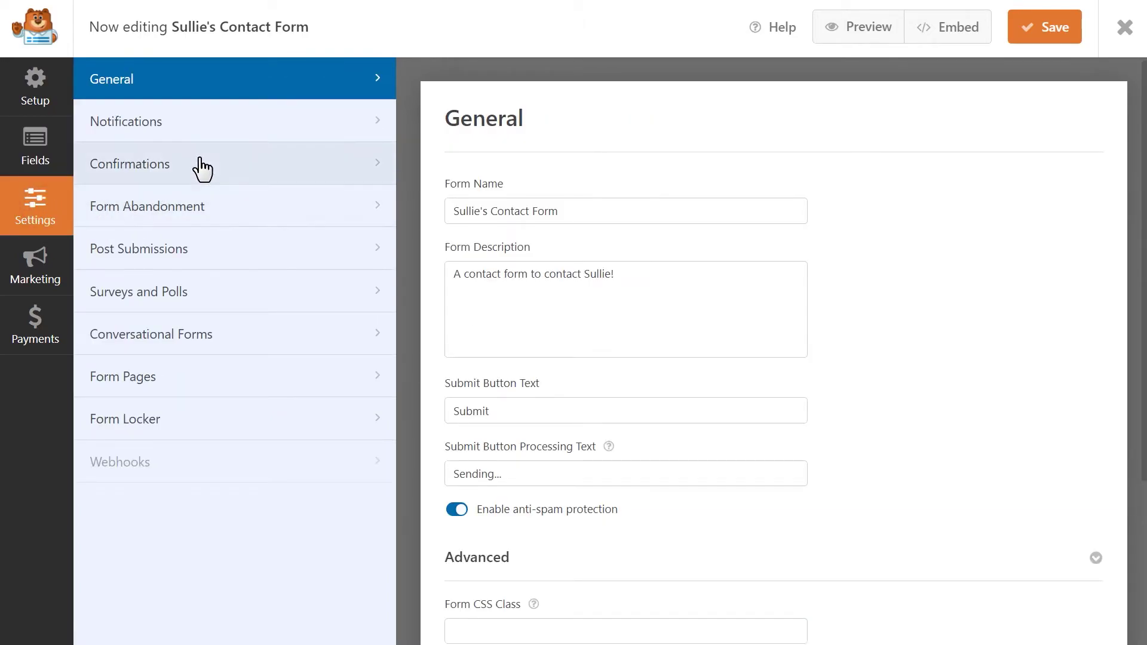
pyautogui.click(250, 124)
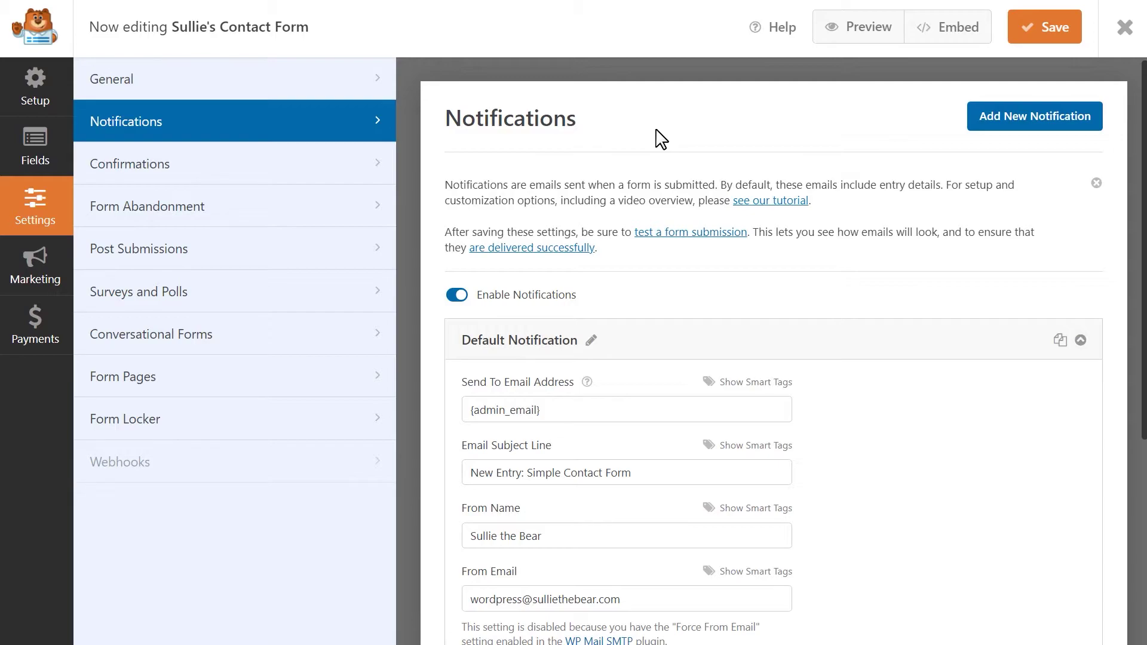
pyautogui.click(590, 415)
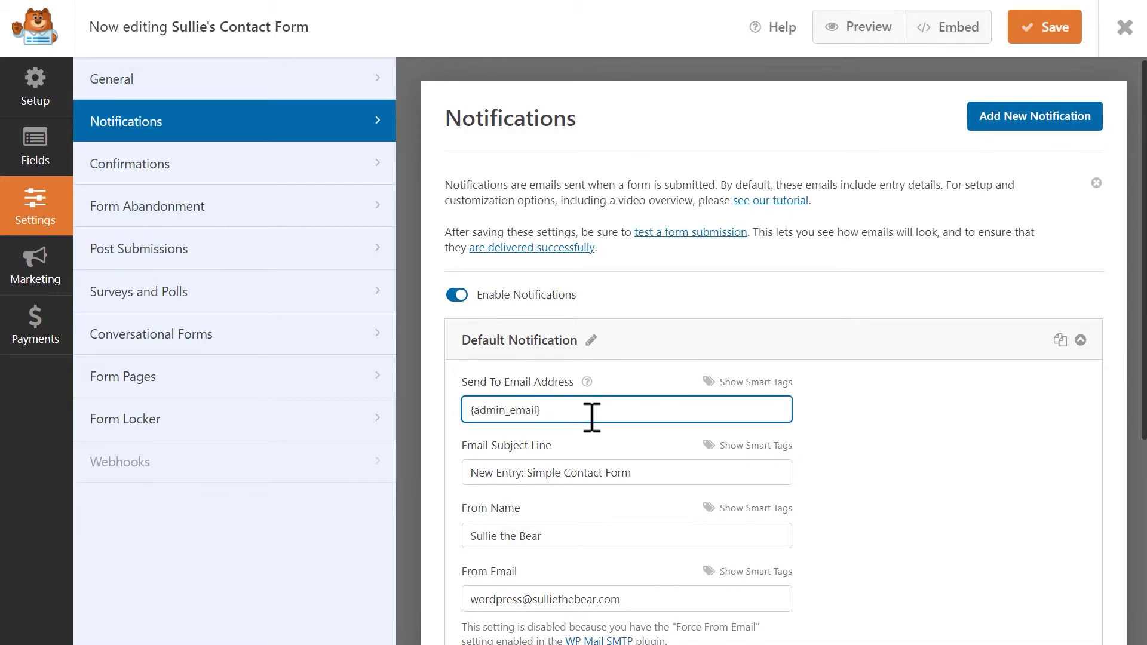
pyautogui.moveTo(578, 417); pyautogui.dragTo(456, 425)
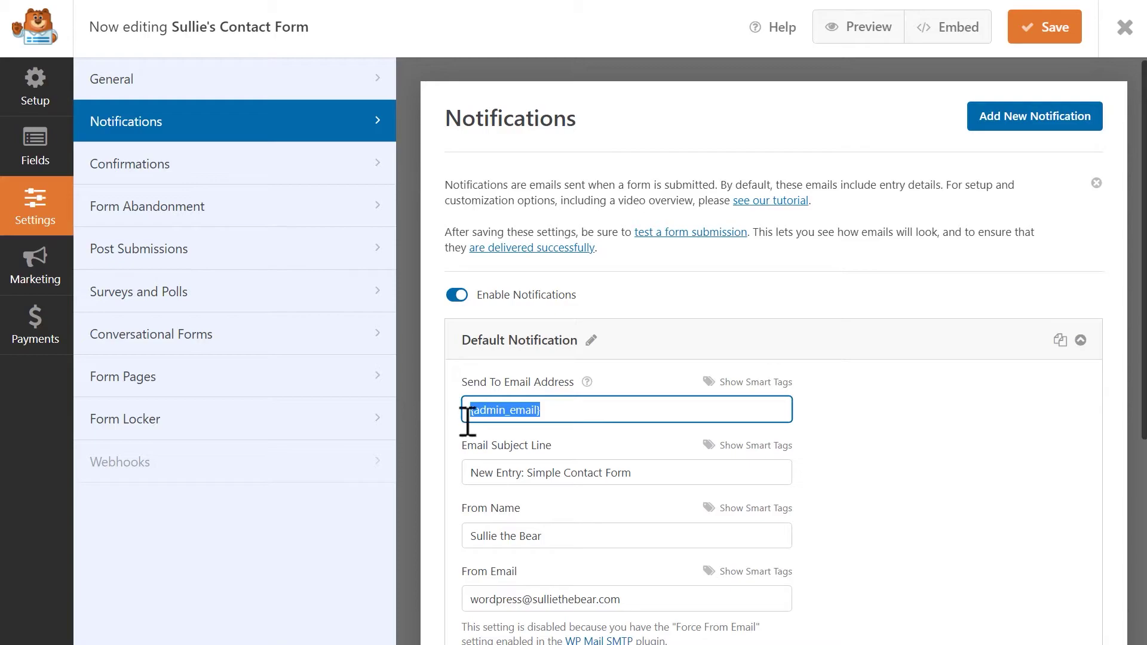
pyautogui.click(583, 410)
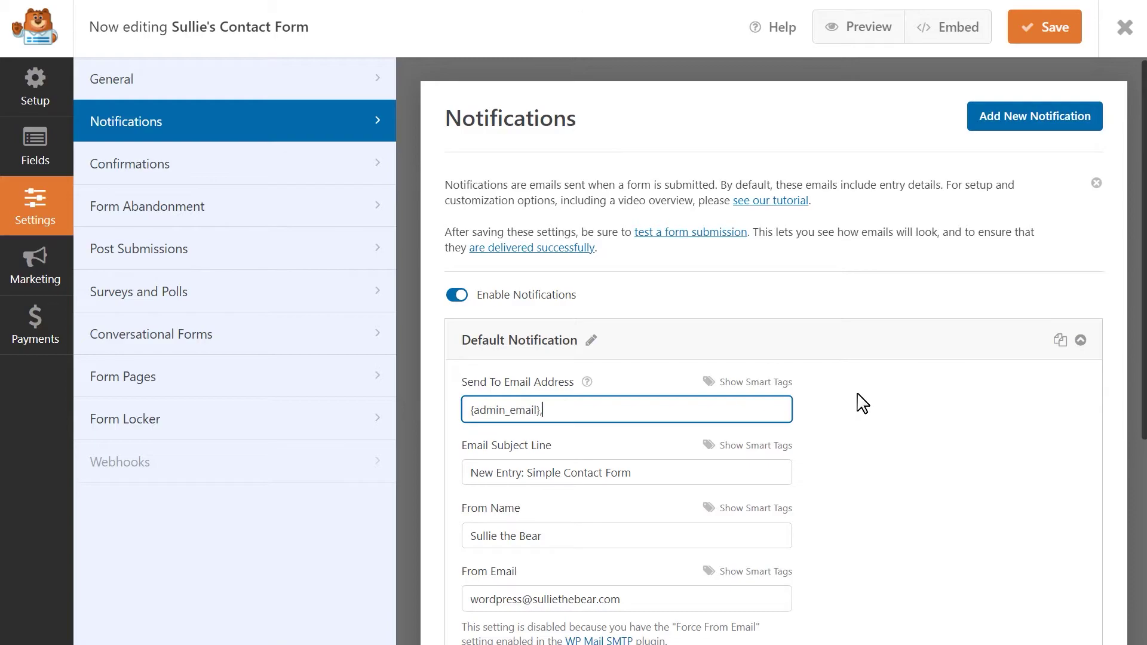
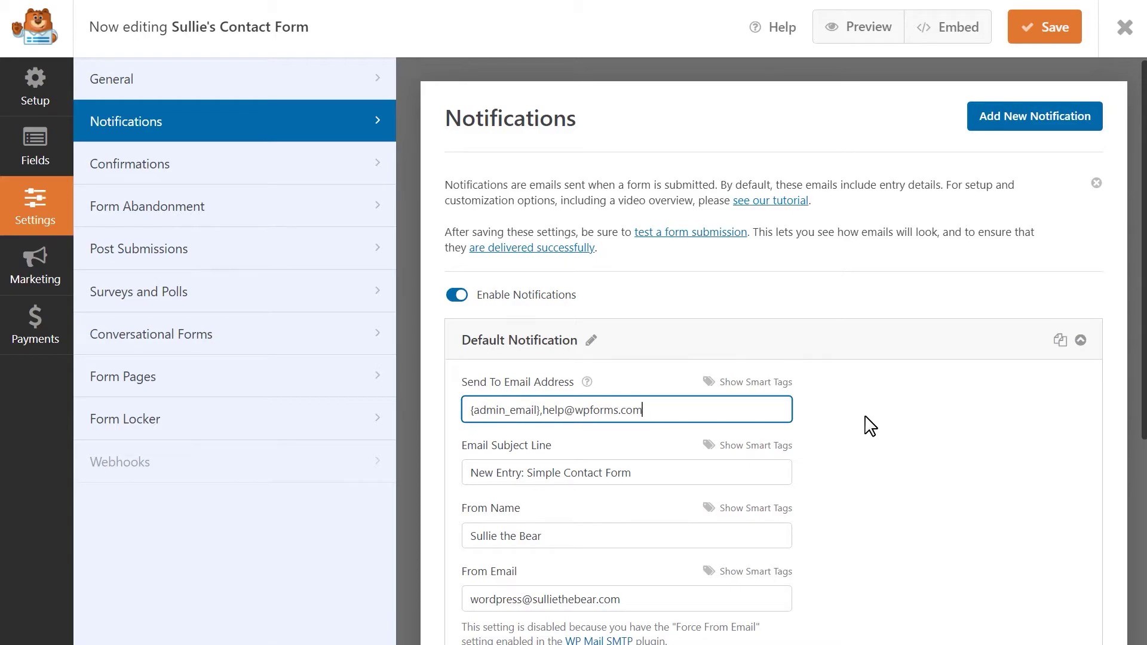
pyautogui.click(700, 473)
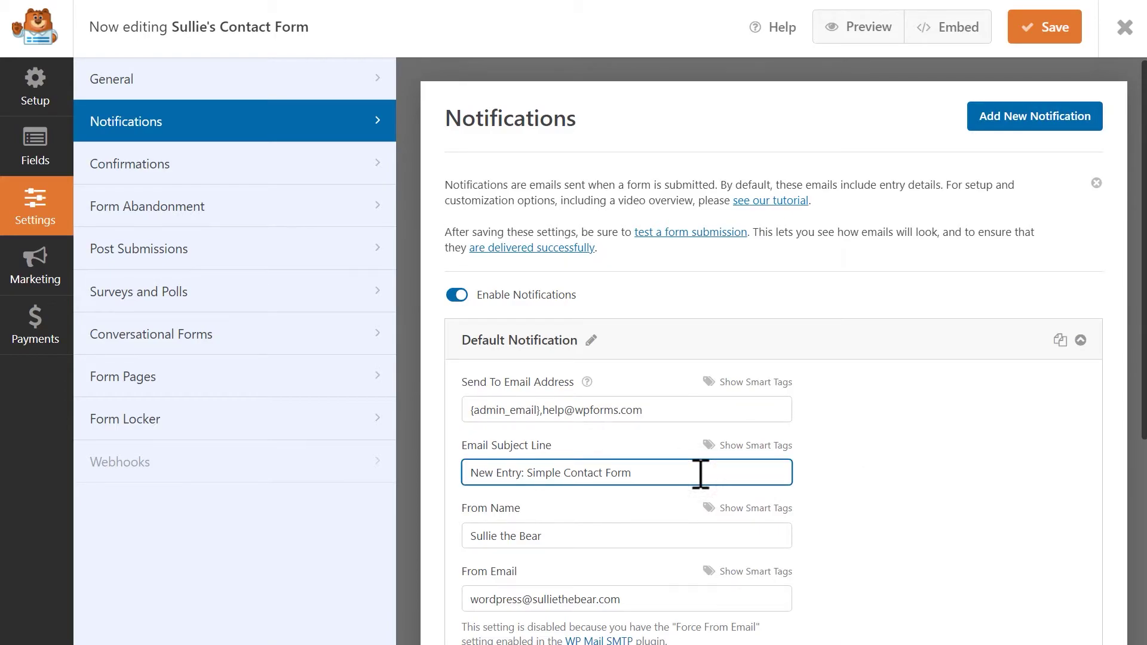
pyautogui.click(631, 534)
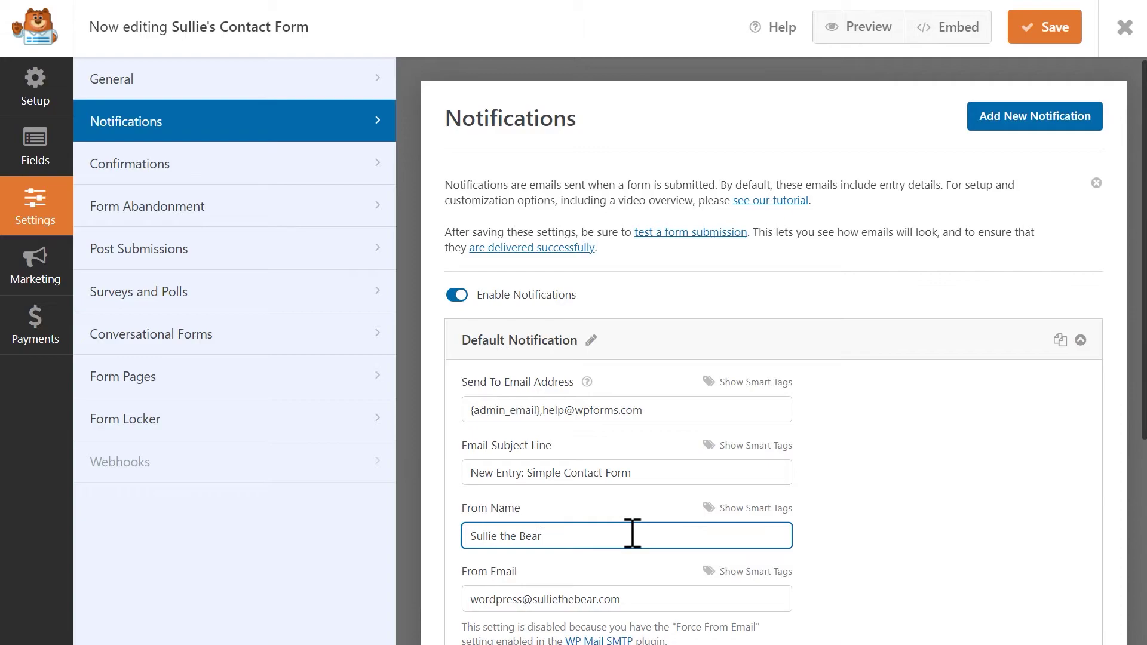
pyautogui.scroll(-3, 632, 533)
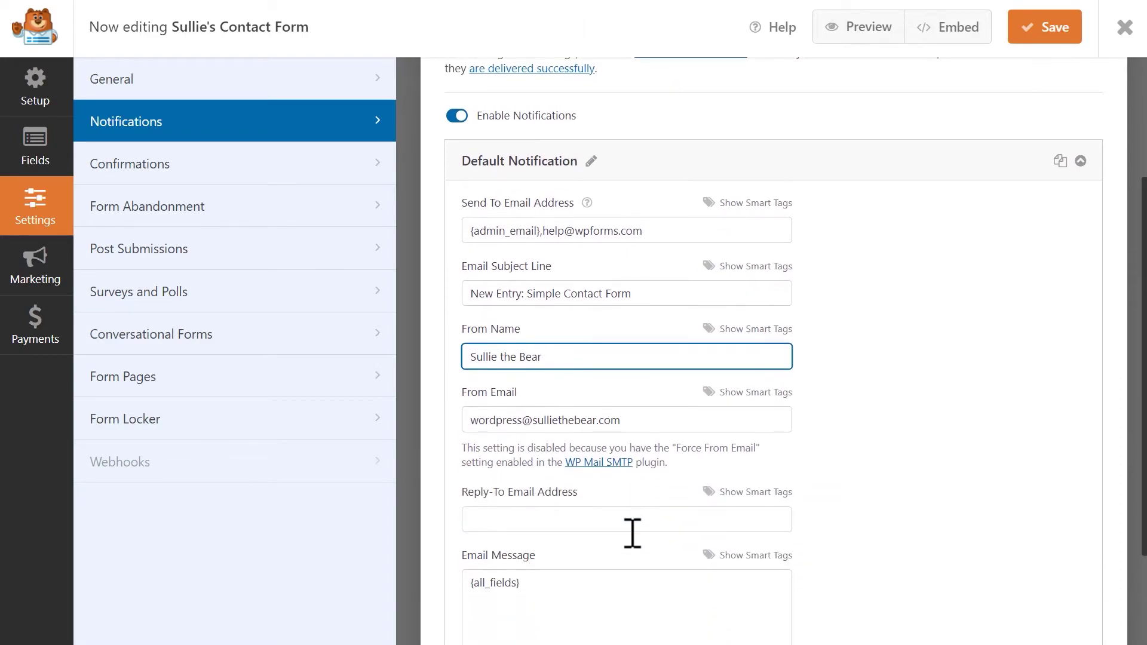
pyautogui.click(636, 526)
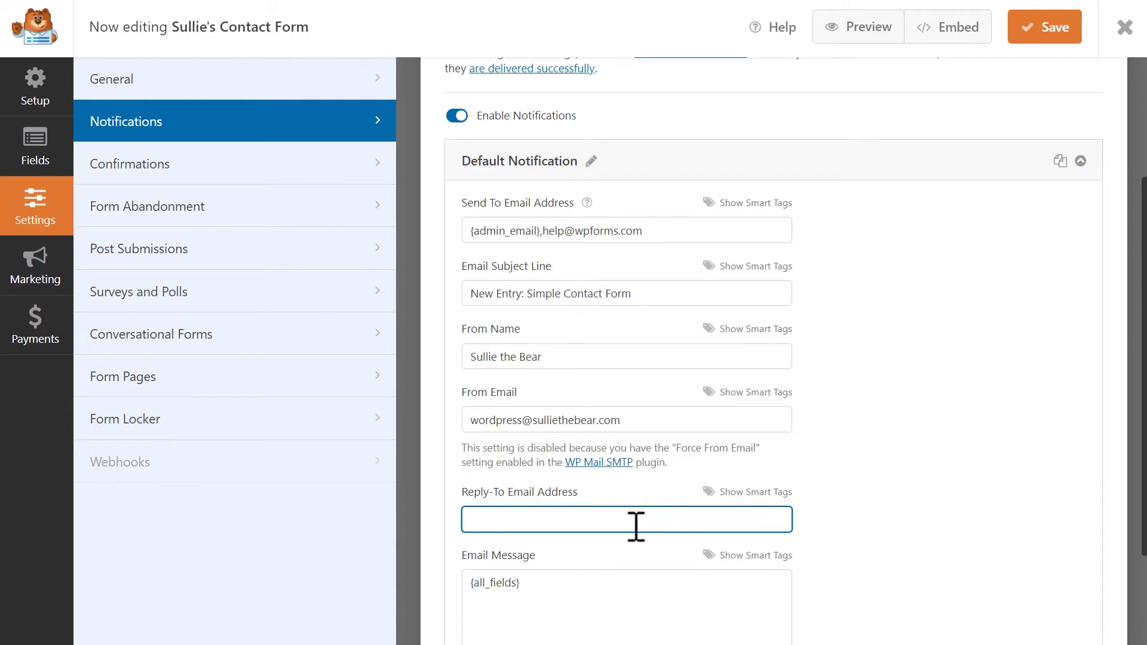
pyautogui.scroll(-3, 633, 526)
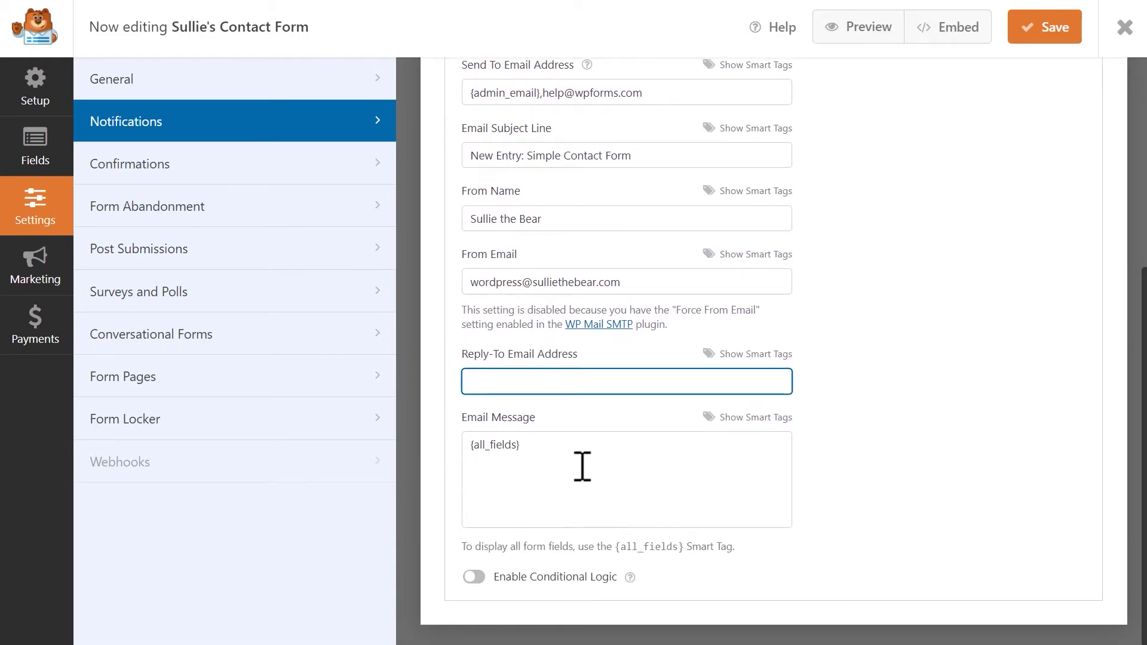
pyautogui.click(563, 453)
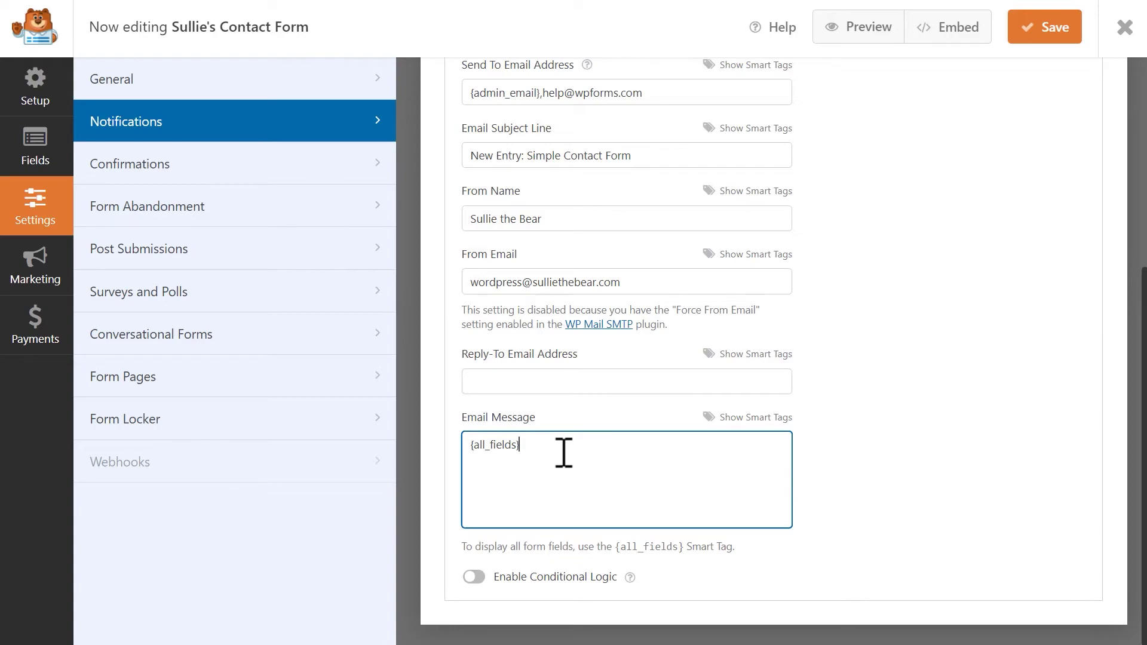
pyautogui.moveTo(562, 452); pyautogui.dragTo(469, 460)
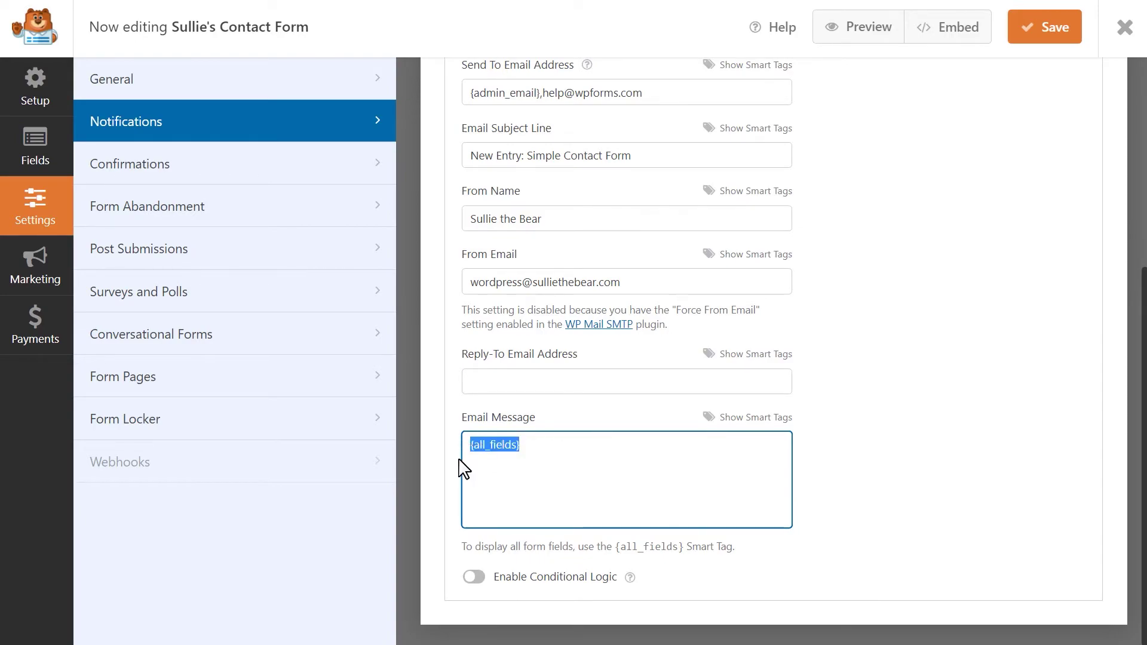
pyautogui.click(594, 457)
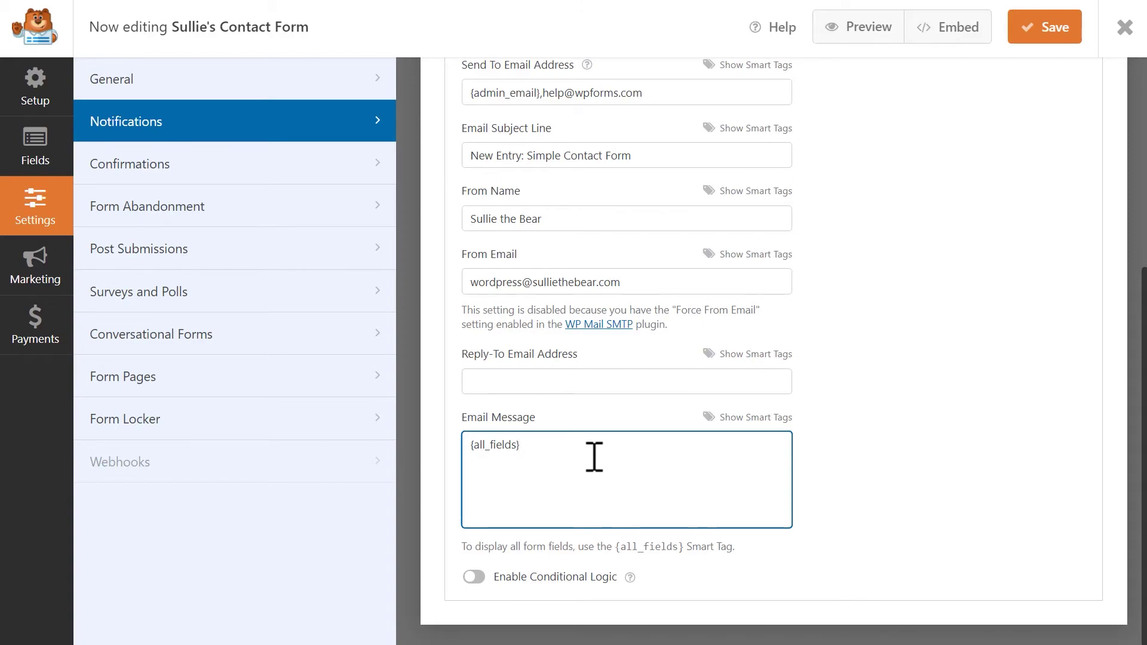
# Open the Confirmations settings, keeping Message as the confirmation type
pyautogui.click(317, 167)
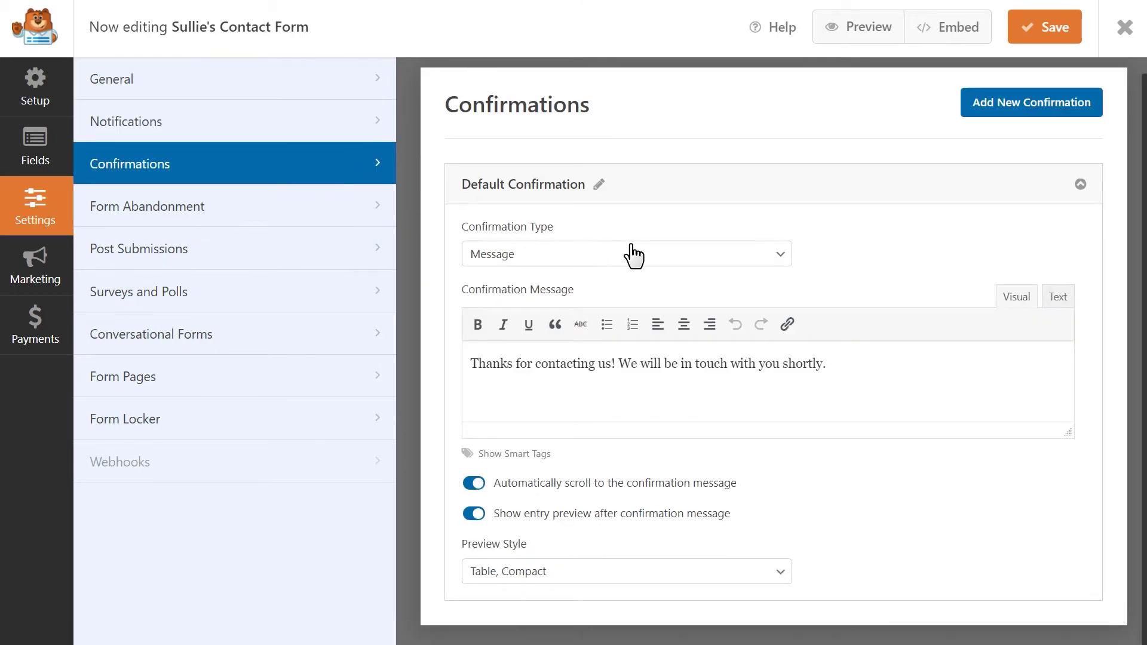
pyautogui.click(758, 254)
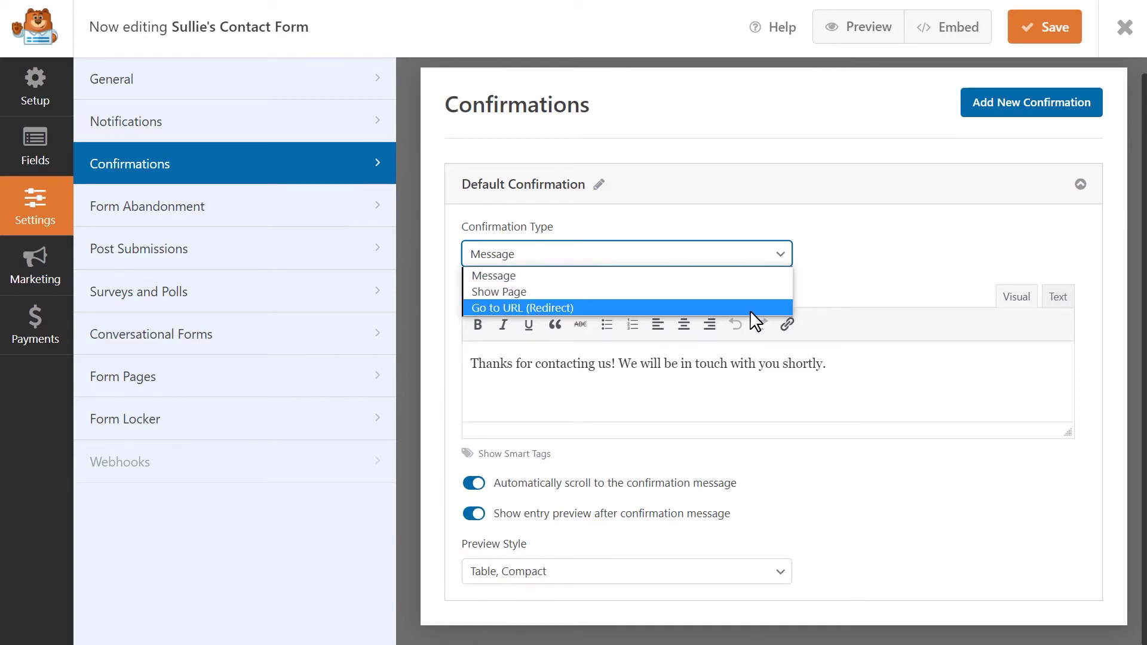
pyautogui.click(768, 274)
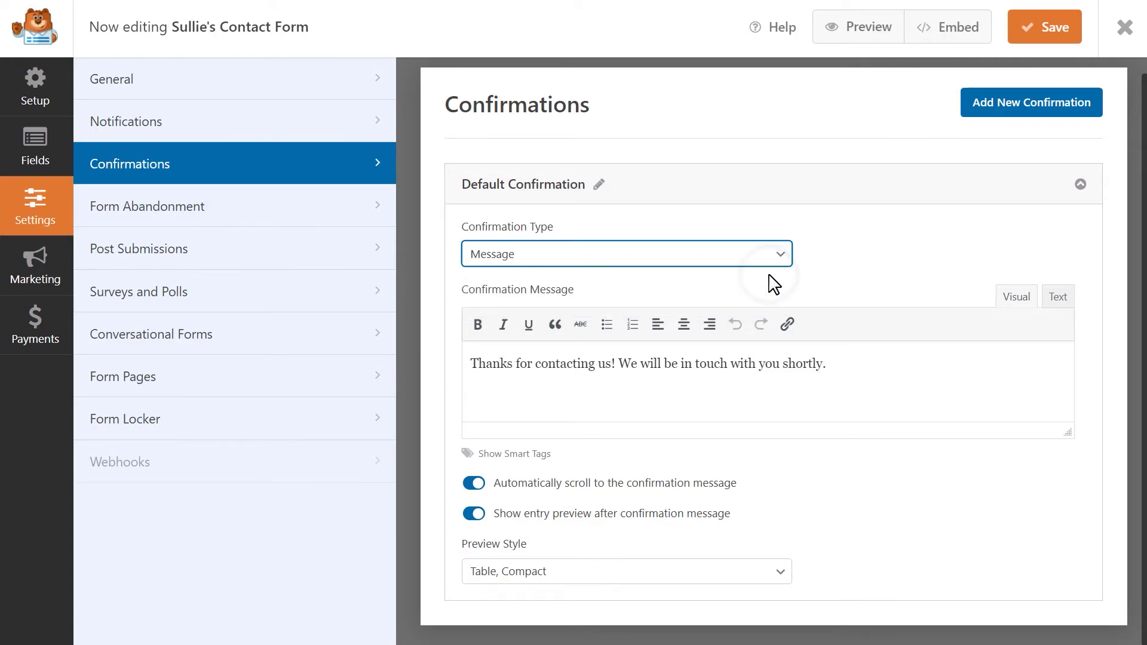
pyautogui.click(862, 365)
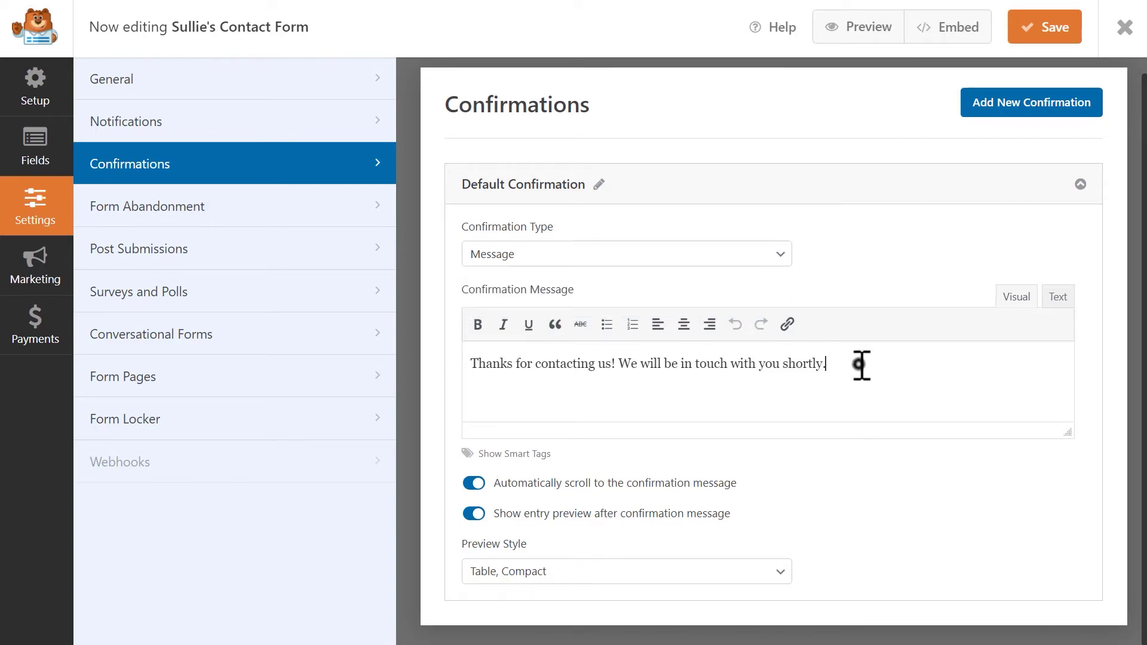
# Try a Show Page confirmation pointing to the Thank You page
pyautogui.click(778, 257)
pyautogui.click(759, 293)
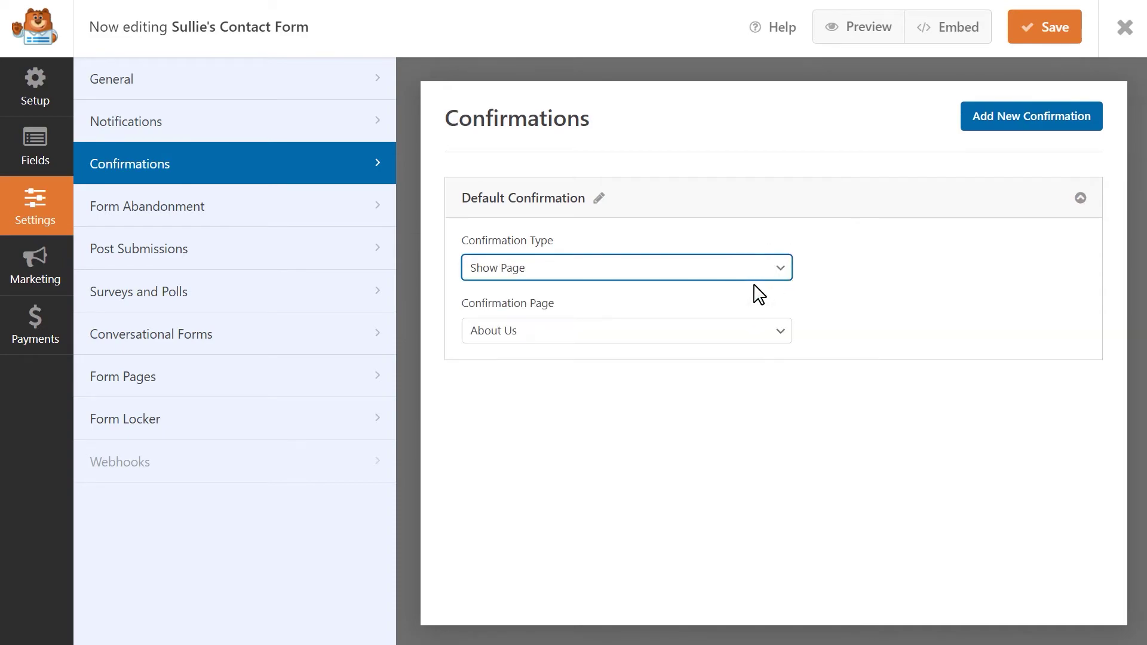
pyautogui.click(780, 331)
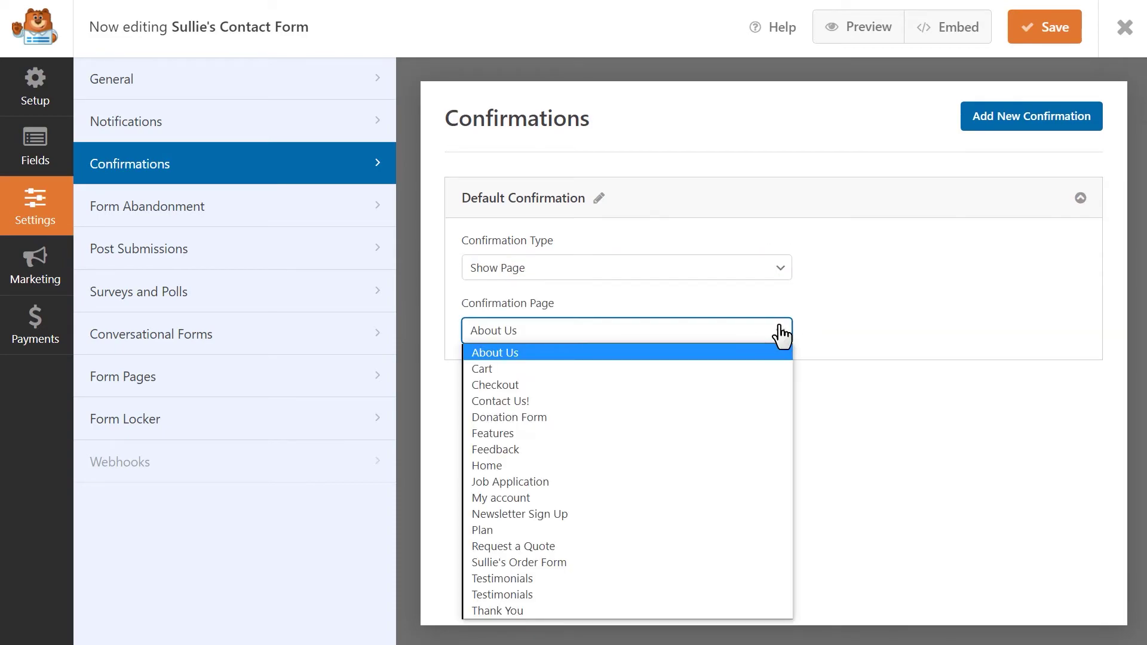
pyautogui.click(518, 608)
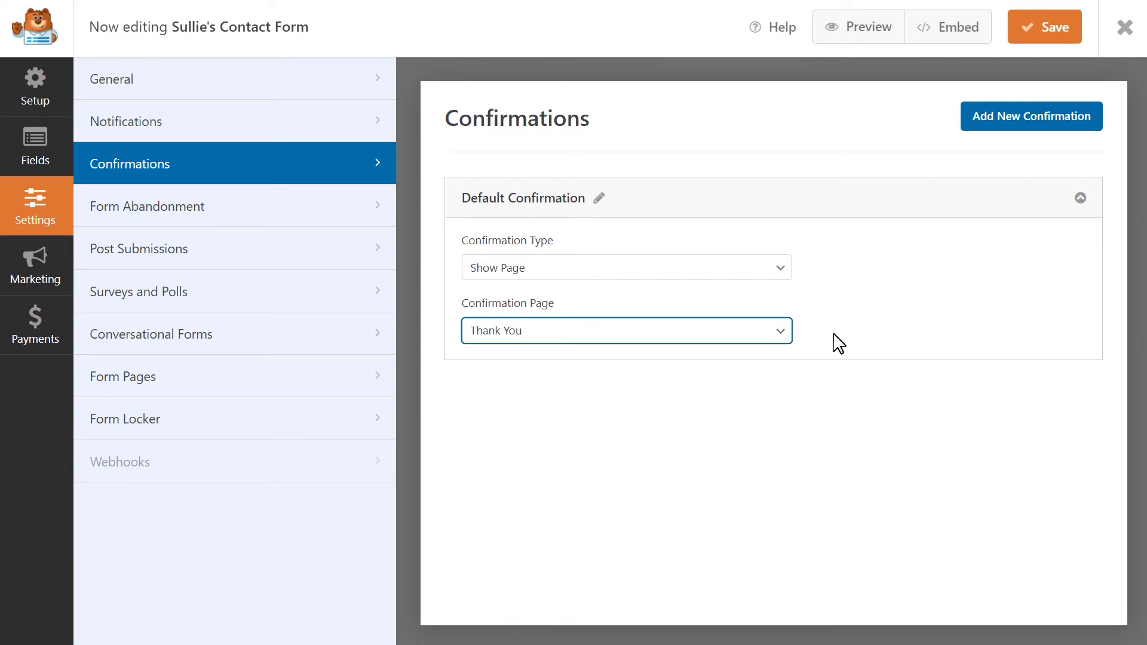
# Try the Go to URL (Redirect) option, then switch back to Message and save the form
pyautogui.click(775, 272)
pyautogui.click(730, 325)
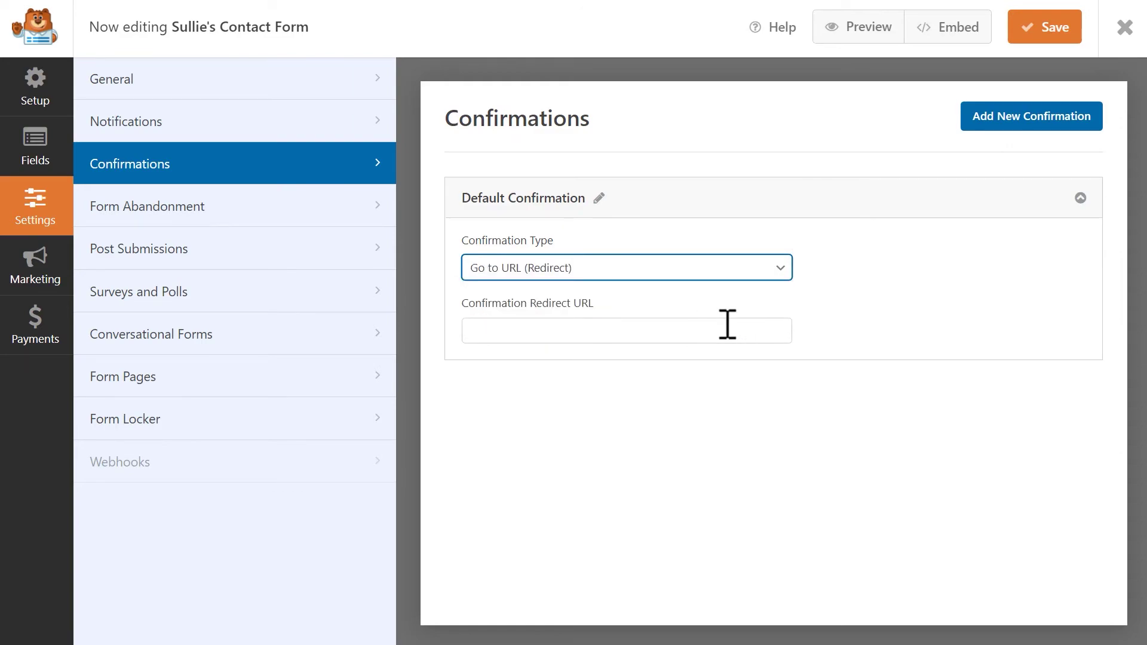
pyautogui.click(722, 330)
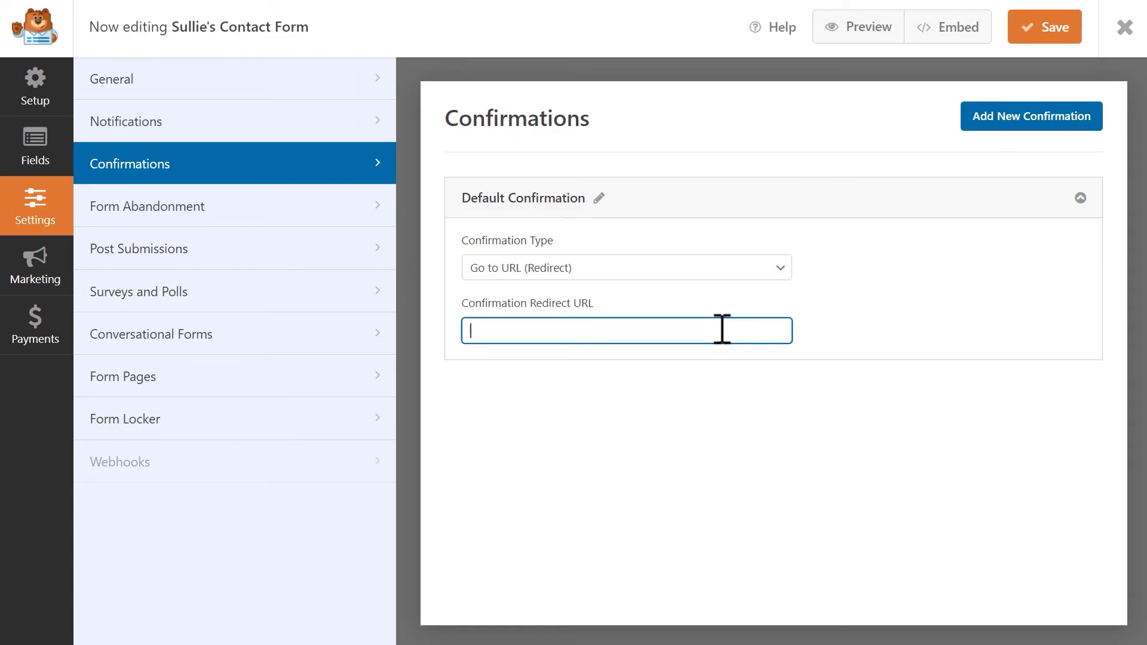
pyautogui.click(776, 270)
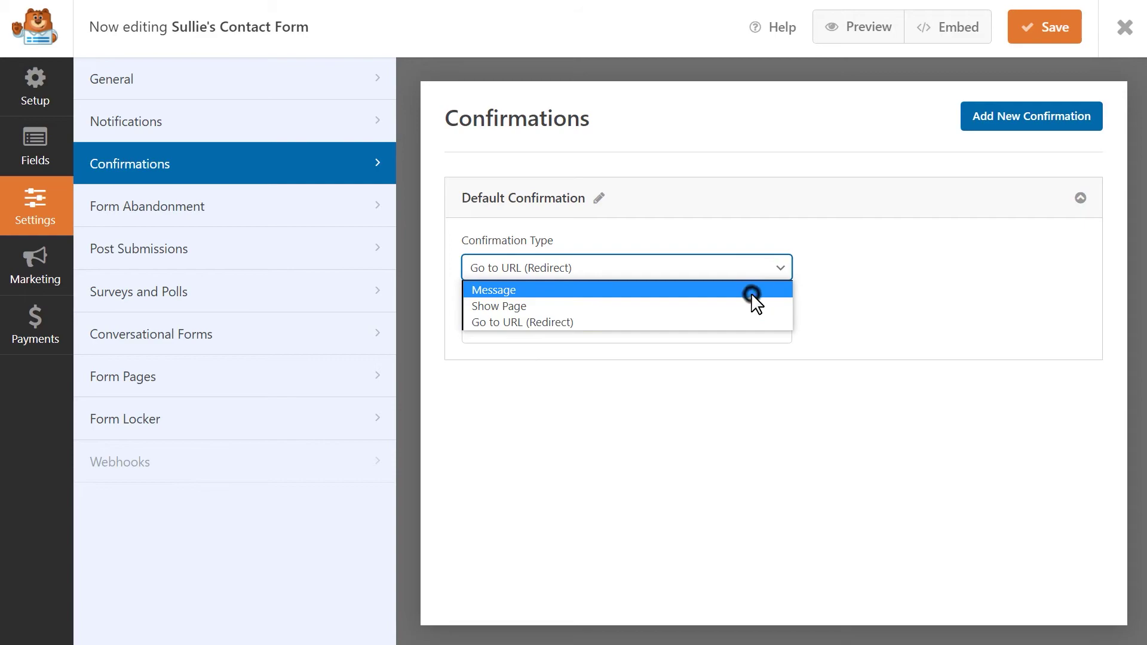
pyautogui.click(750, 290)
pyautogui.click(1029, 28)
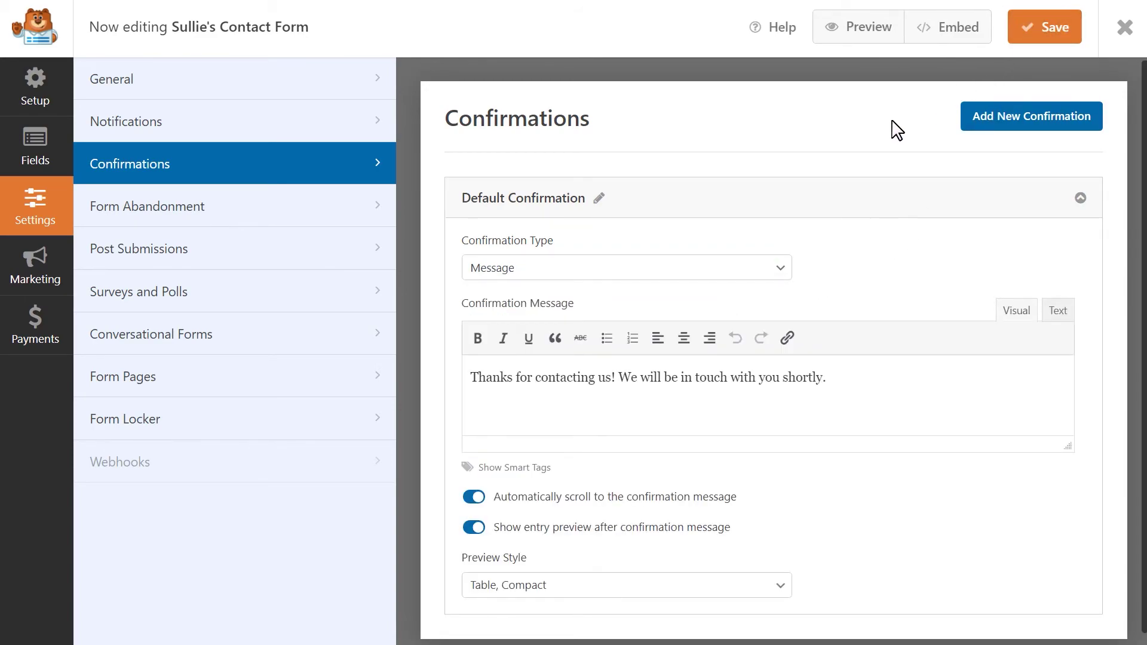
# Embed the contact form in a newly created page named 'Contact Us!'
pyautogui.click(923, 37)
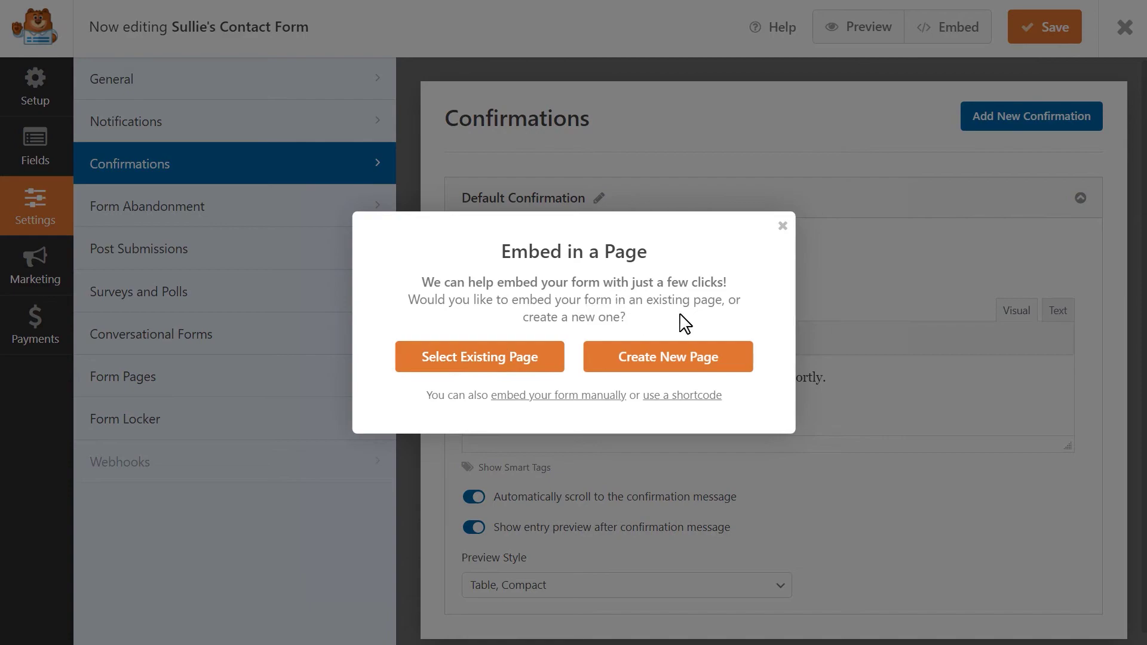
pyautogui.click(738, 361)
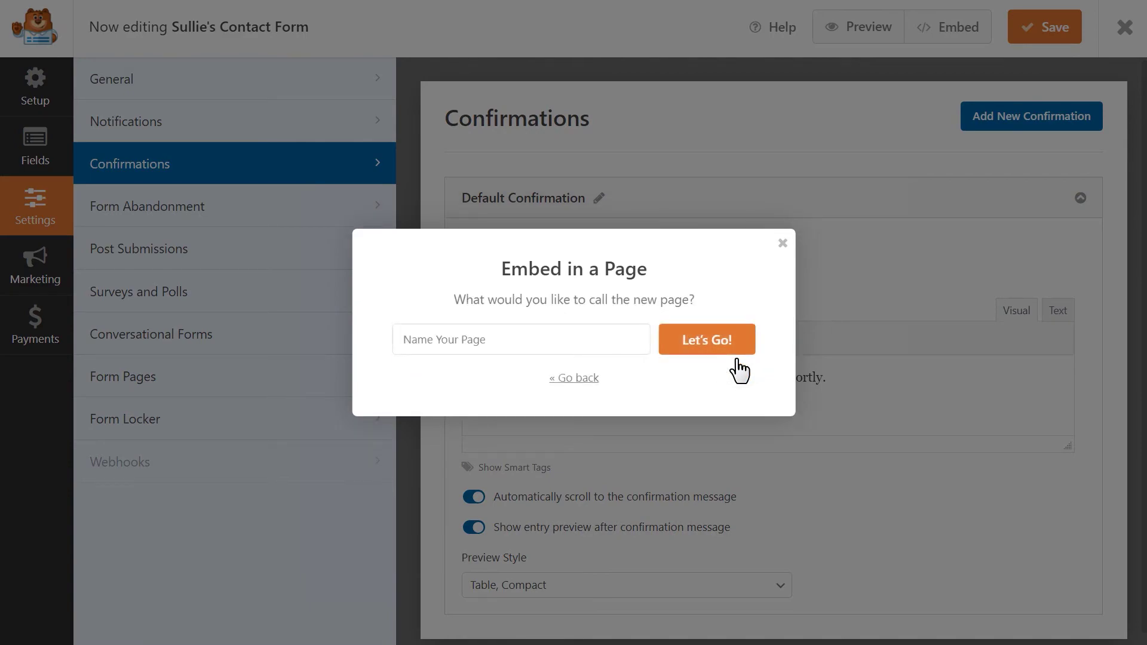
pyautogui.click(607, 342)
pyautogui.write('Contact Us!')
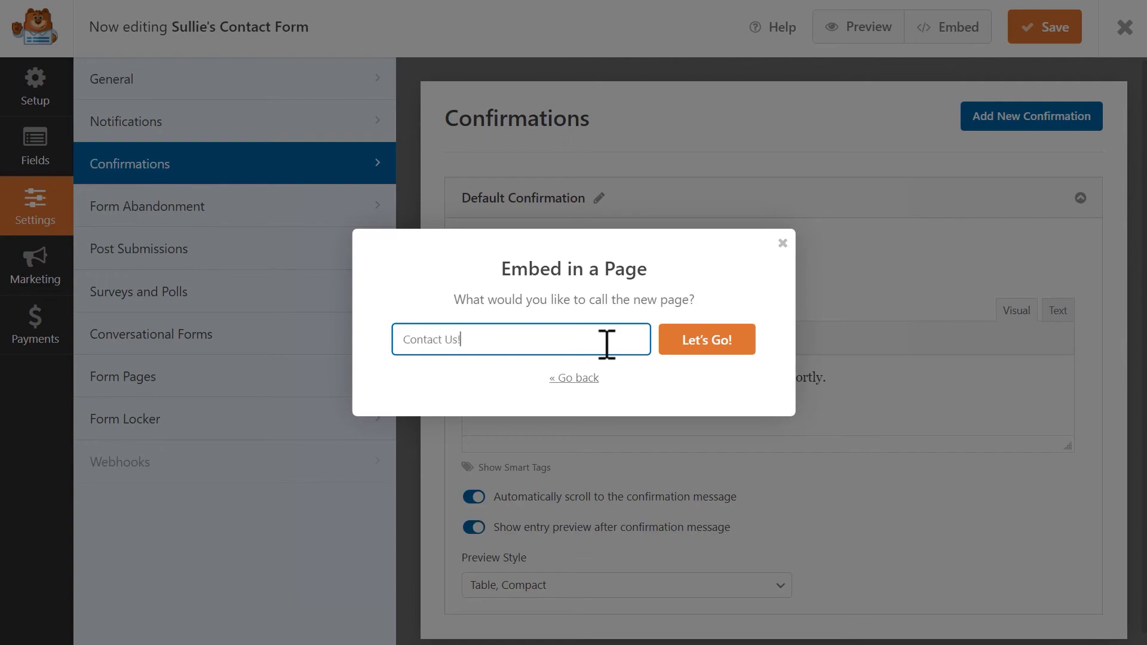
pyautogui.click(707, 339)
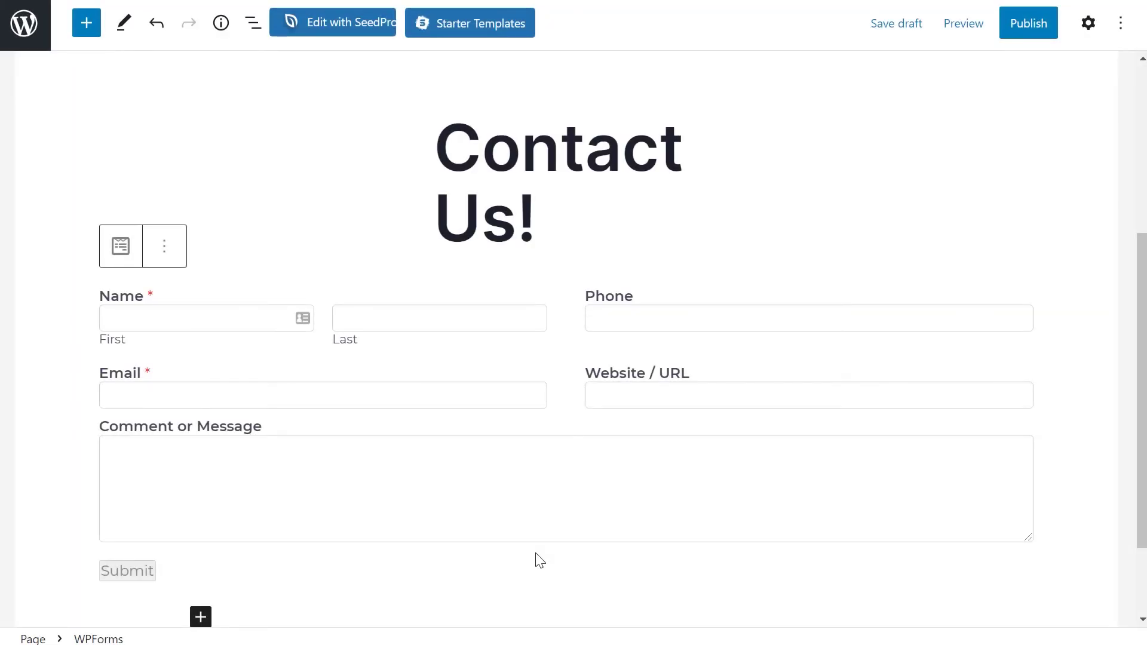
# Publish the Contact Us! page and view it on the live site, scrolling to the form
pyautogui.click(1027, 33)
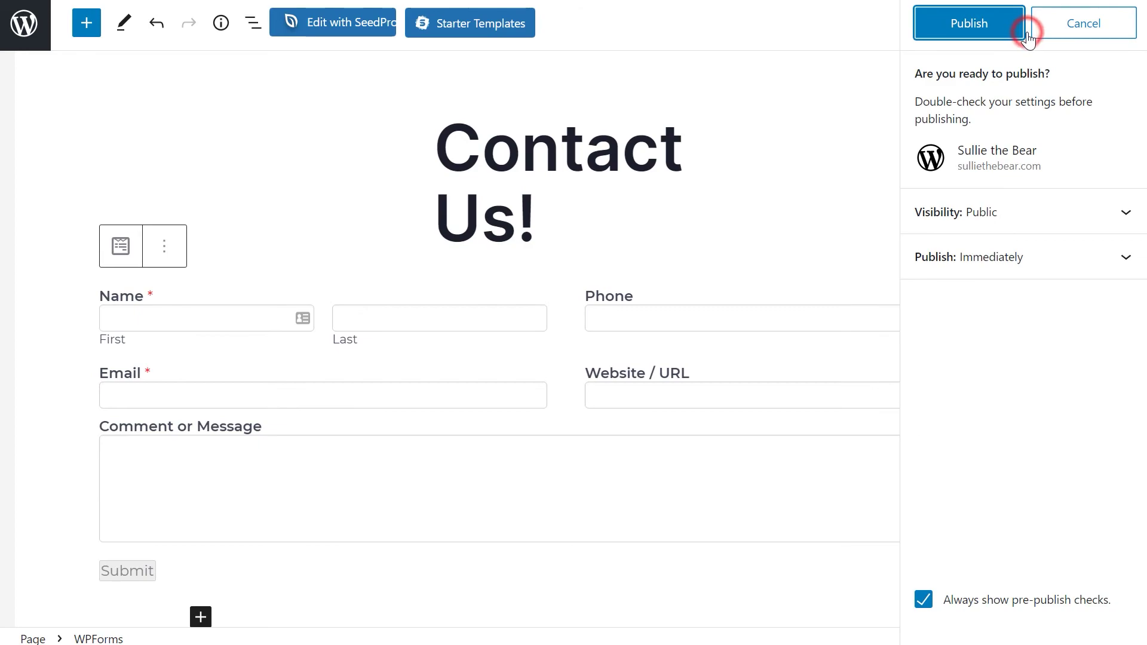
pyautogui.click(1019, 31)
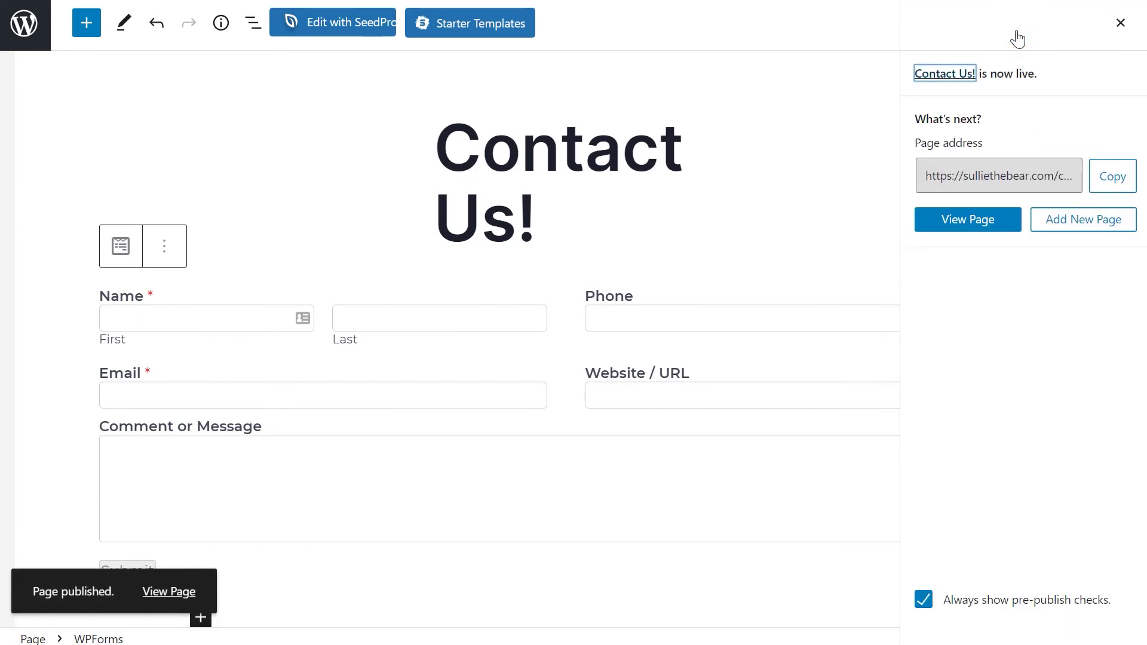
pyautogui.click(1004, 235)
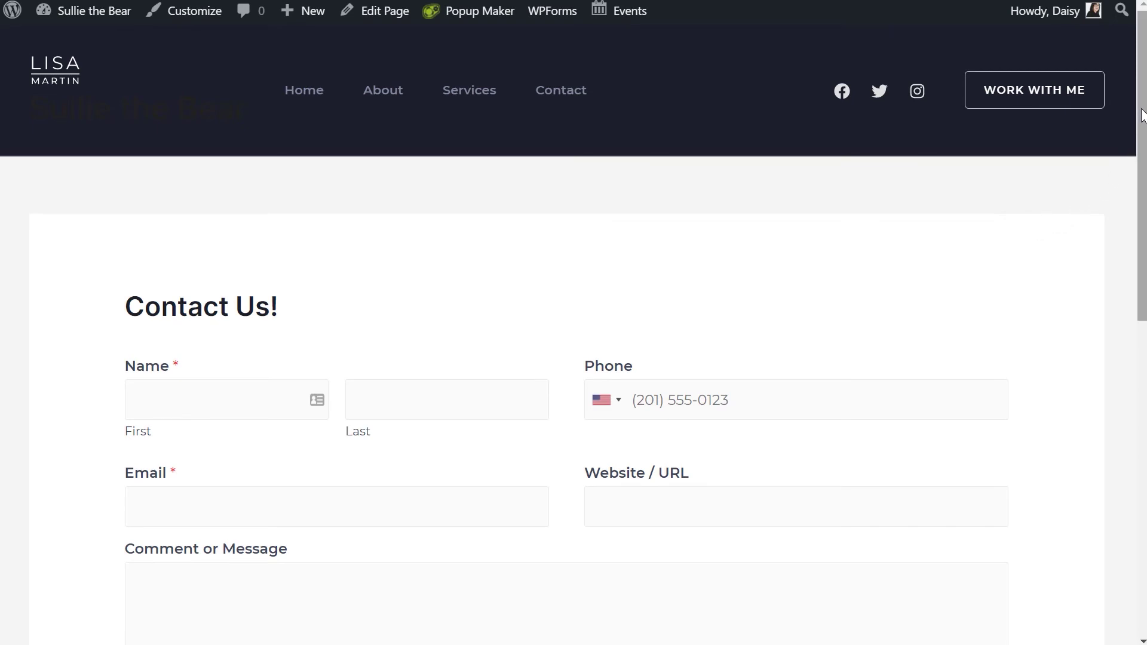
pyautogui.moveTo(1142, 115); pyautogui.dragTo(1119, 197)
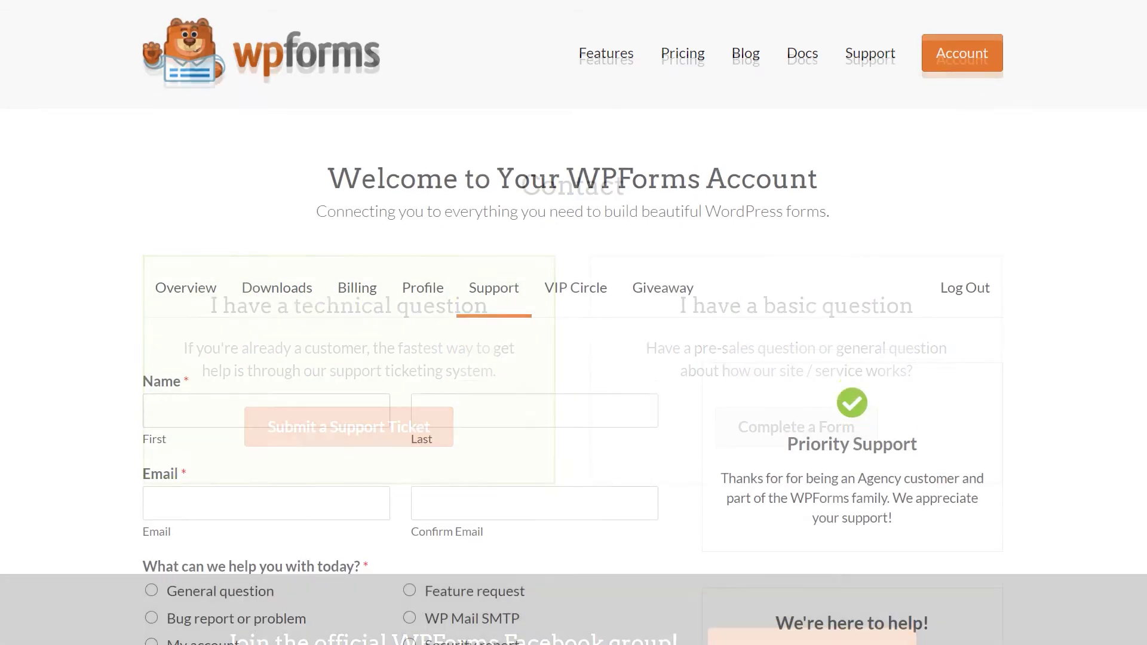
# Scroll down through the WPForms support ticket form
pyautogui.scroll(-5, 574, 323)
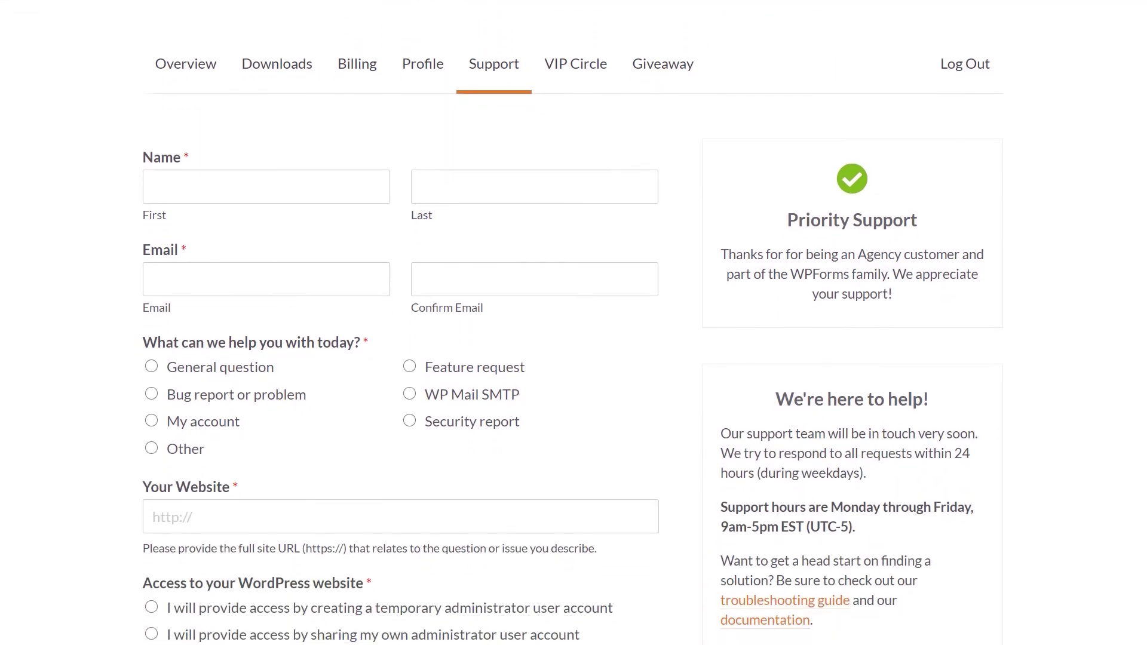
pyautogui.scroll(-5, 400, 322)
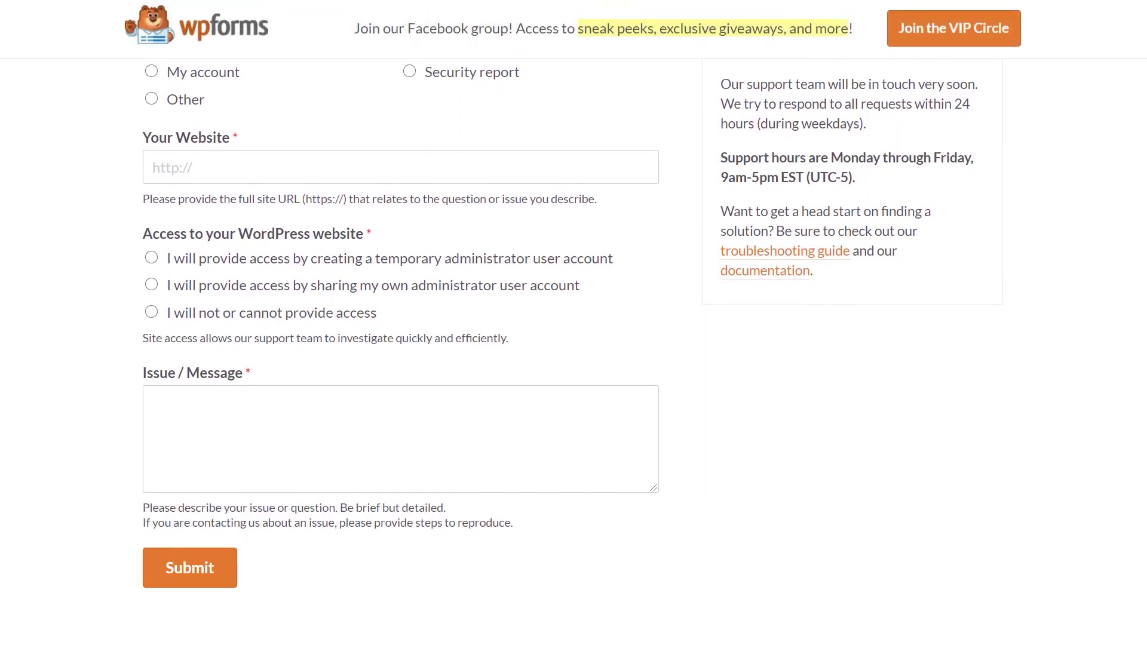